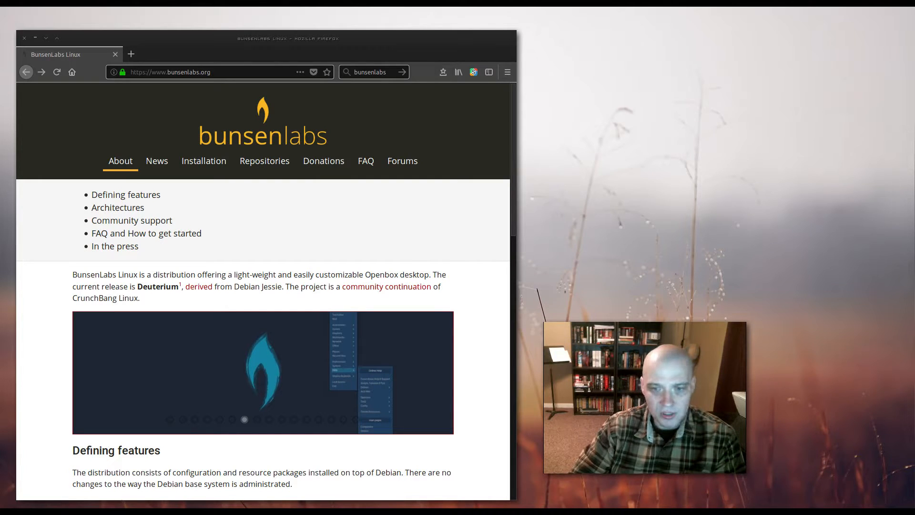
scroll(331, 375, down, 7)
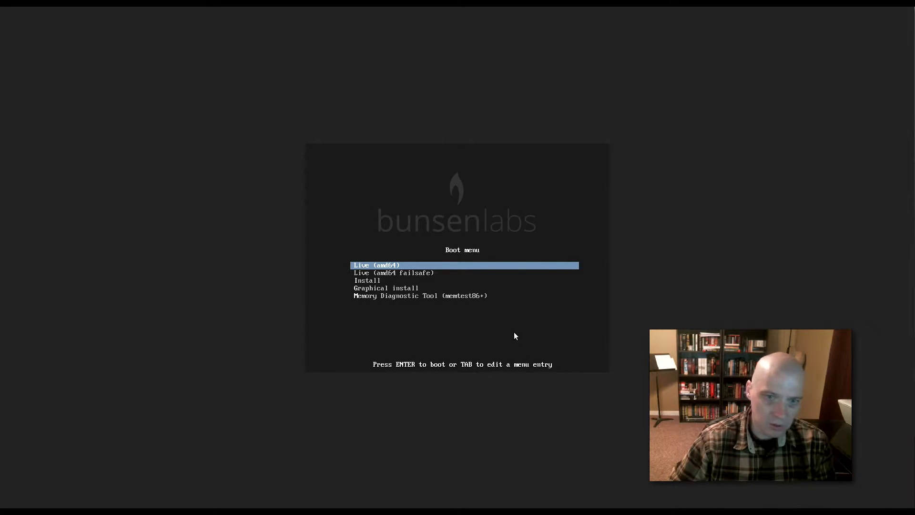
Start the graphical install of BunsenLabs from the boot menu.
click(525, 328)
click(443, 334)
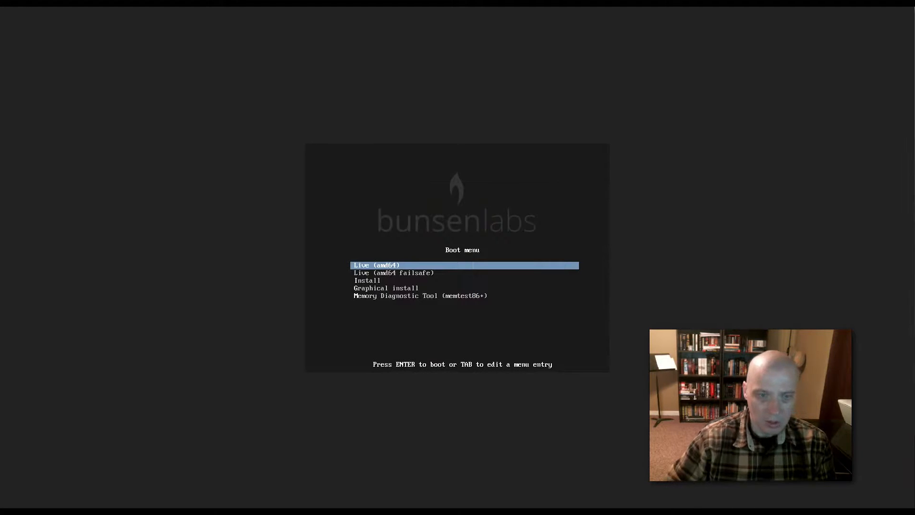
key(Down)
key(Down)
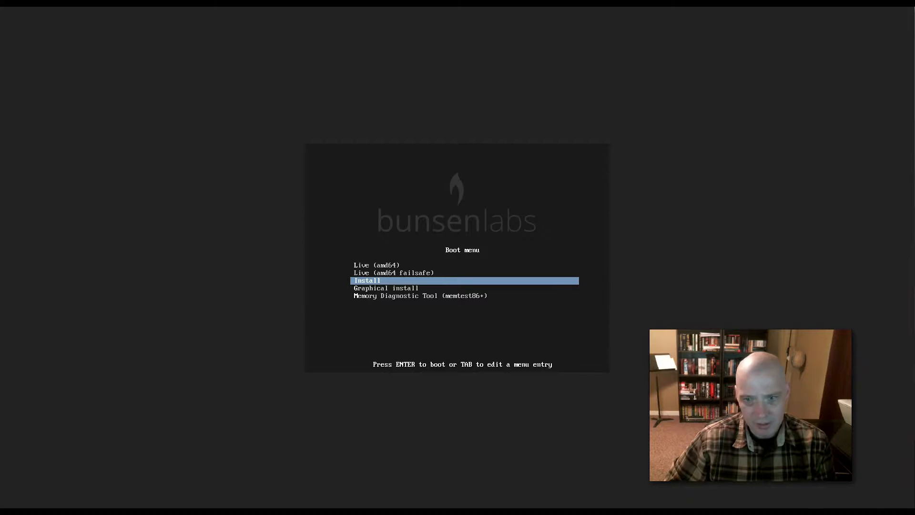
key(Down)
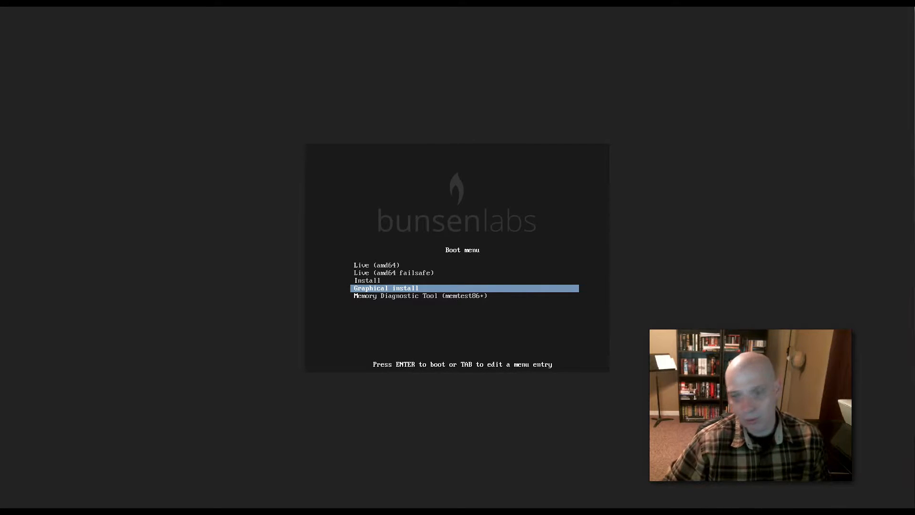
key(Return)
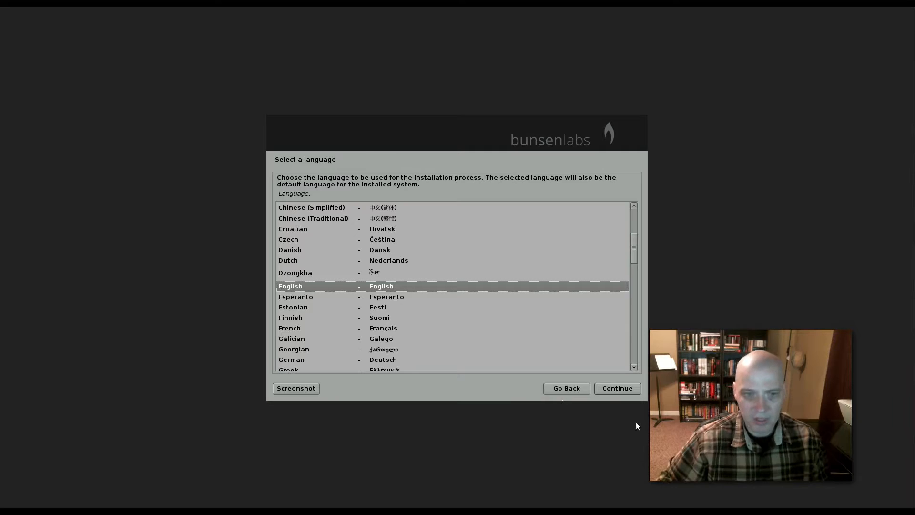
Accept English as the language, United States as the location and American English as the keymap.
key(Return)
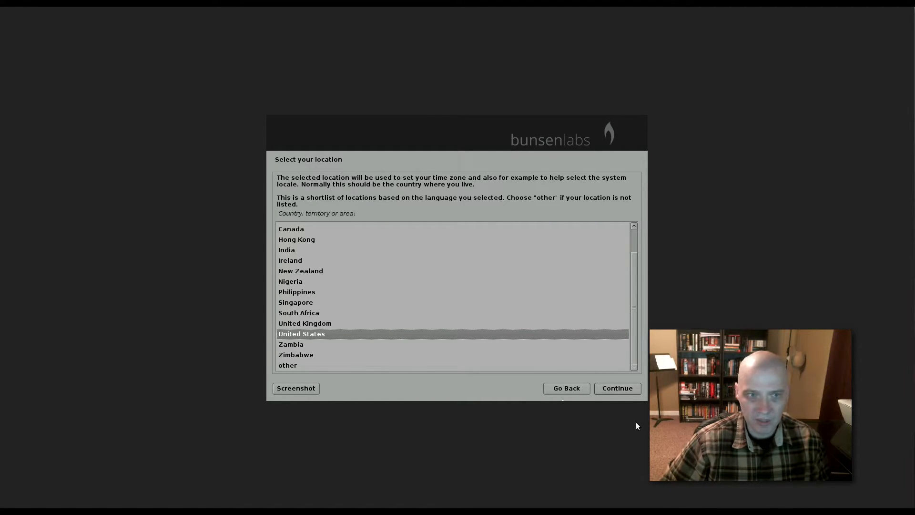
key(Return)
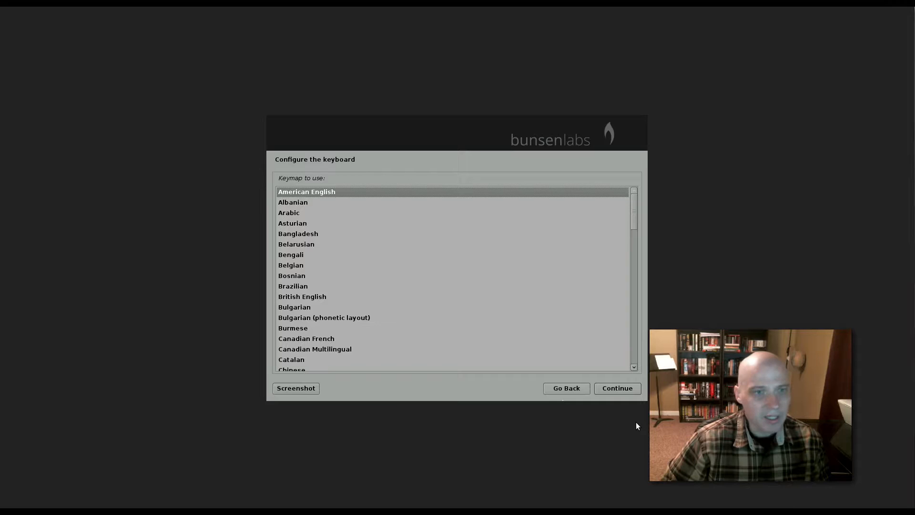
key(Return)
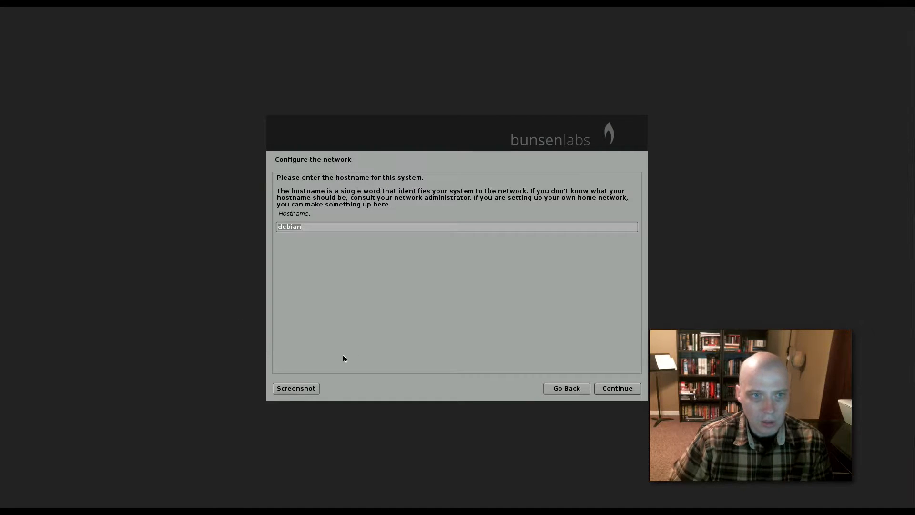
Set the system's hostname to bunsenlabs-vbox and continue with an empty domain name.
click(321, 228)
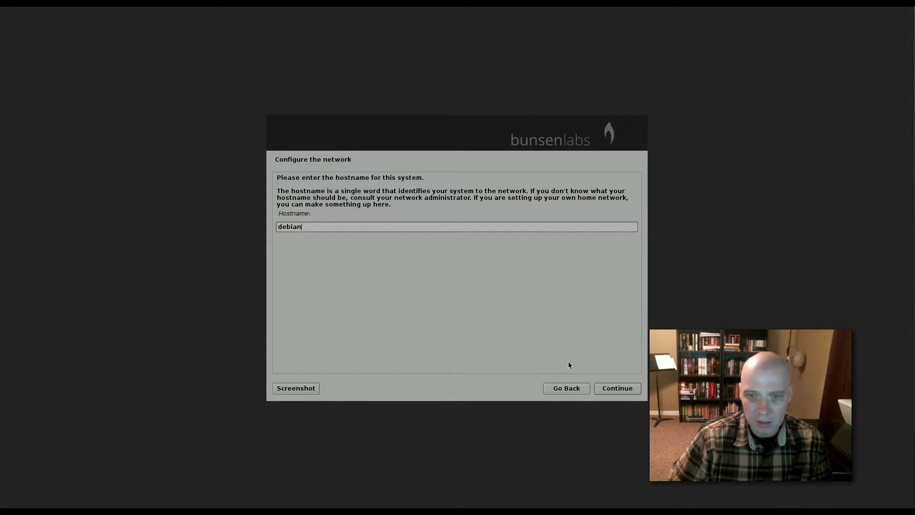
key(BackSpace)
key(BackSpace)
key(BackSpace)
key(BackSpace)
key(BackSpace)
key(BackSpace)
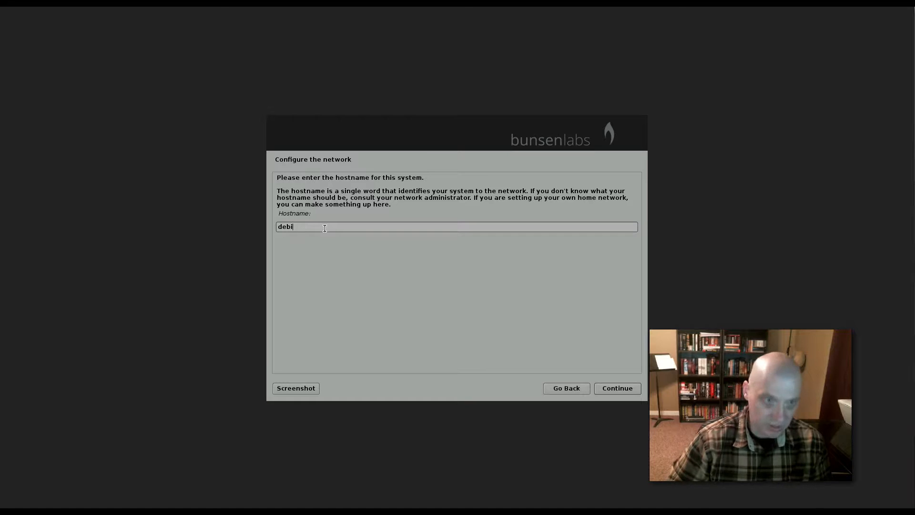
text(bunsenlabs)
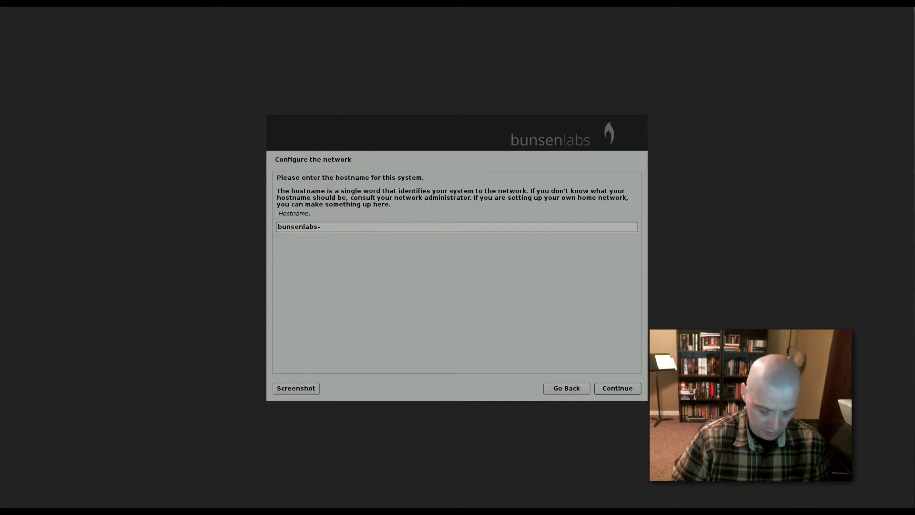
text(-vbox)
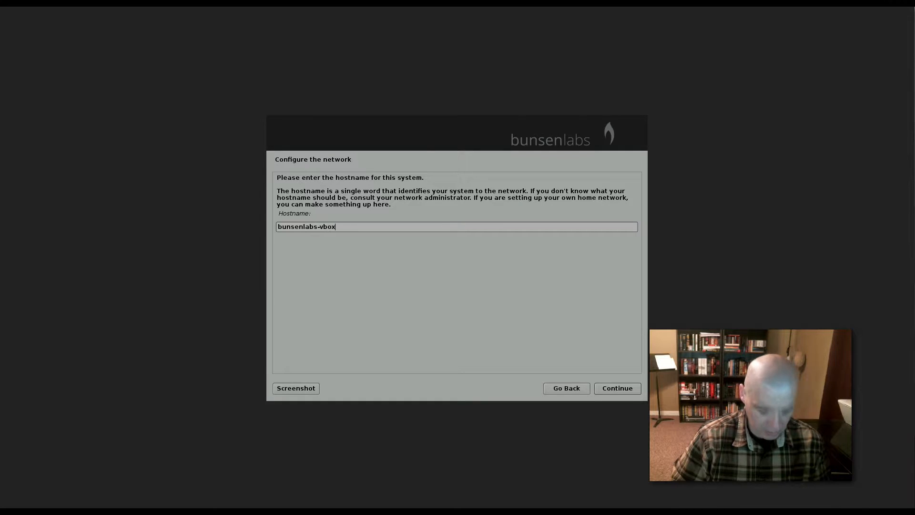
click(629, 394)
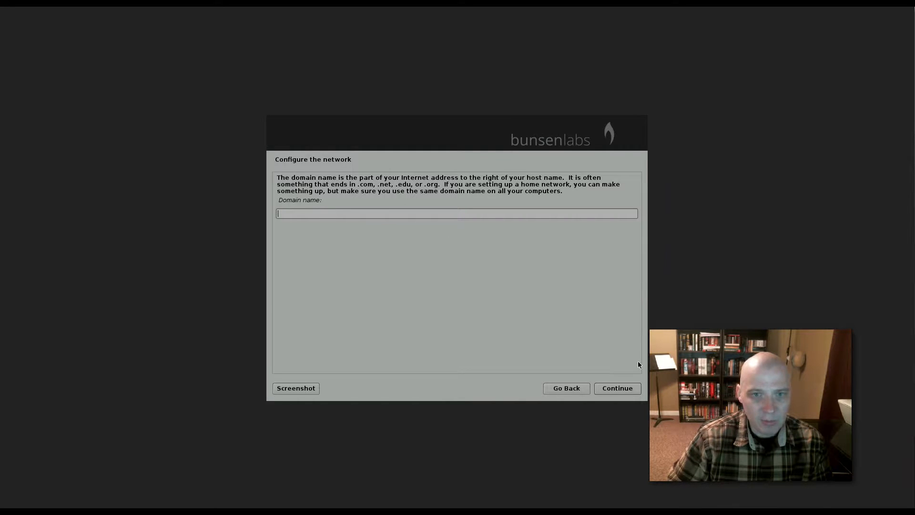
click(618, 388)
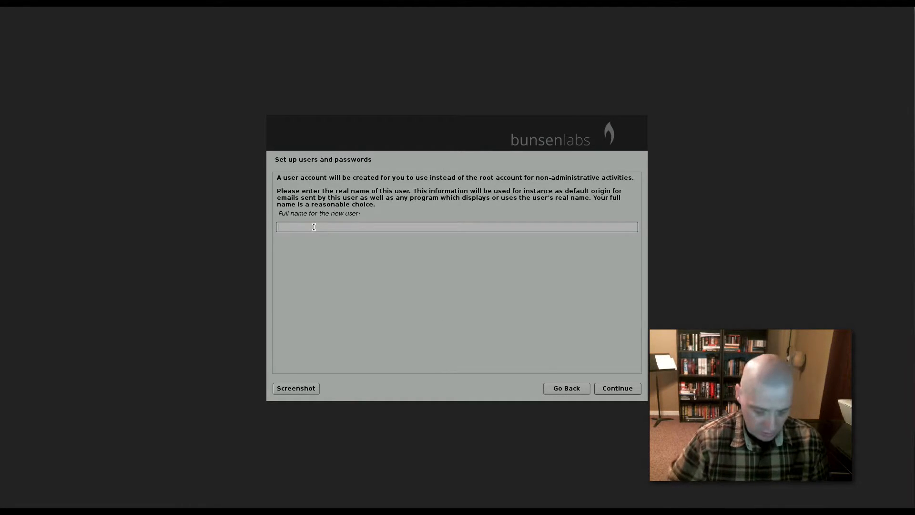
Enter bunsenlabs as the new user's full name and accept bunsenlabs as the account username.
text(bunsenlabs)
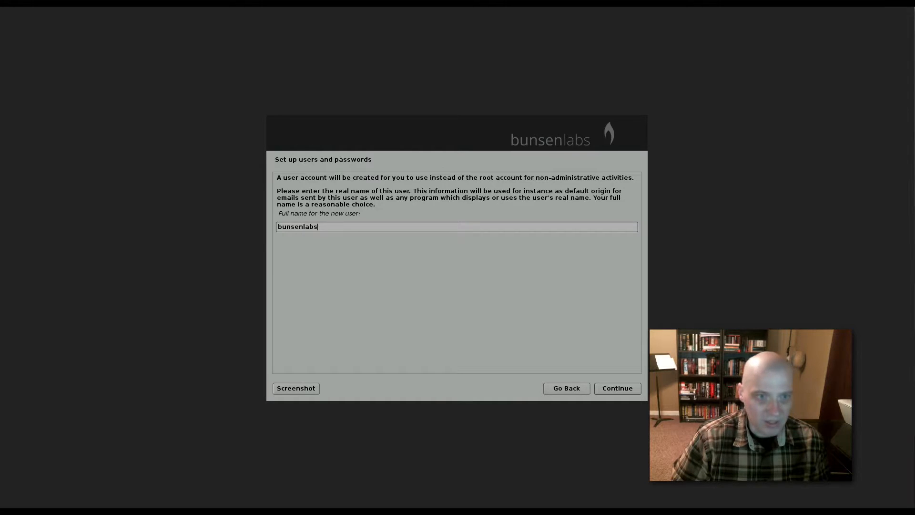
key(Return)
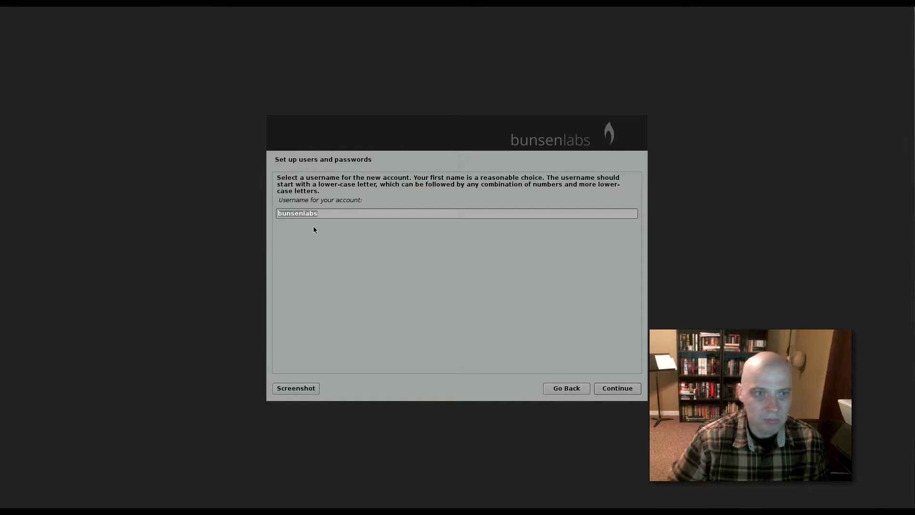
click(634, 390)
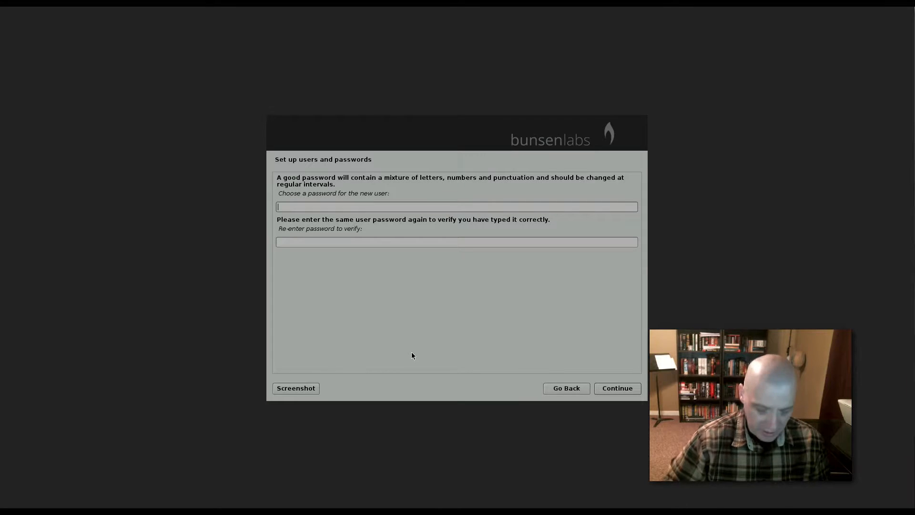
Enter the new user's password, repeat it for verification and continue.
text(*******)
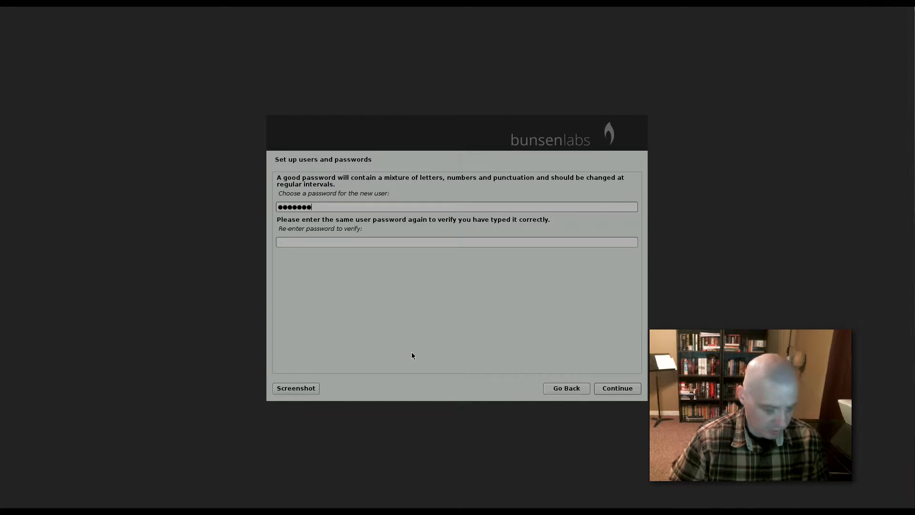
key(Tab)
text(*******)
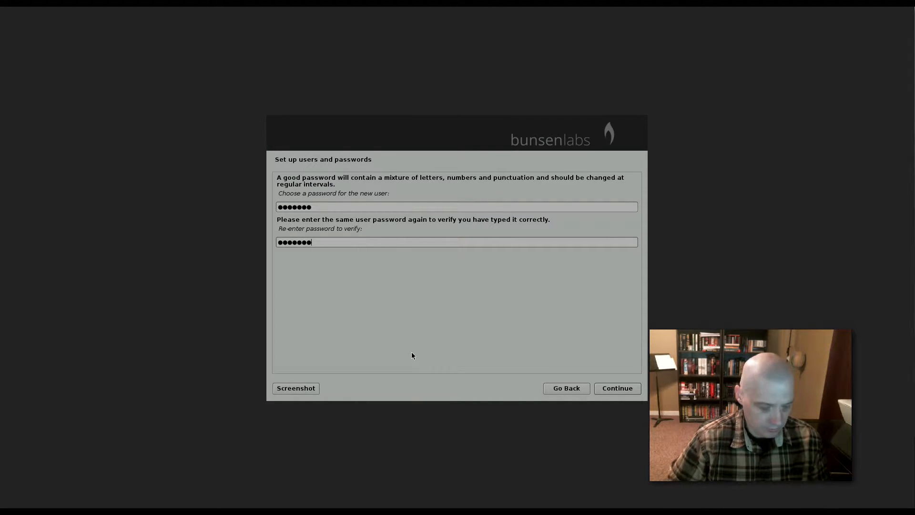
click(600, 385)
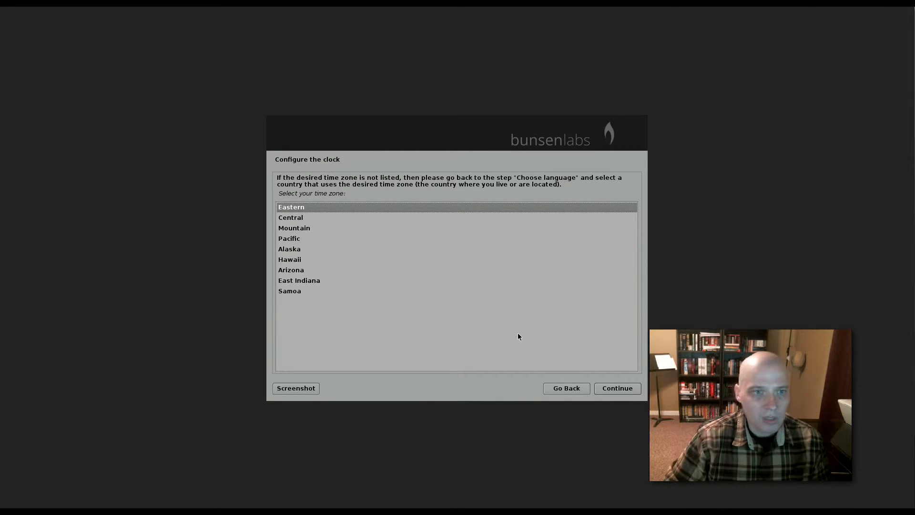
Set the system clock's time zone to Central.
key(Down)
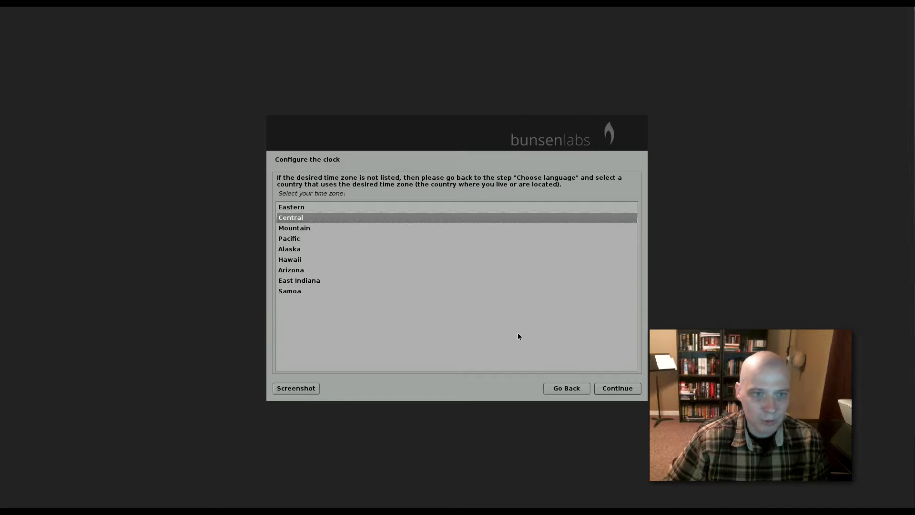
key(Return)
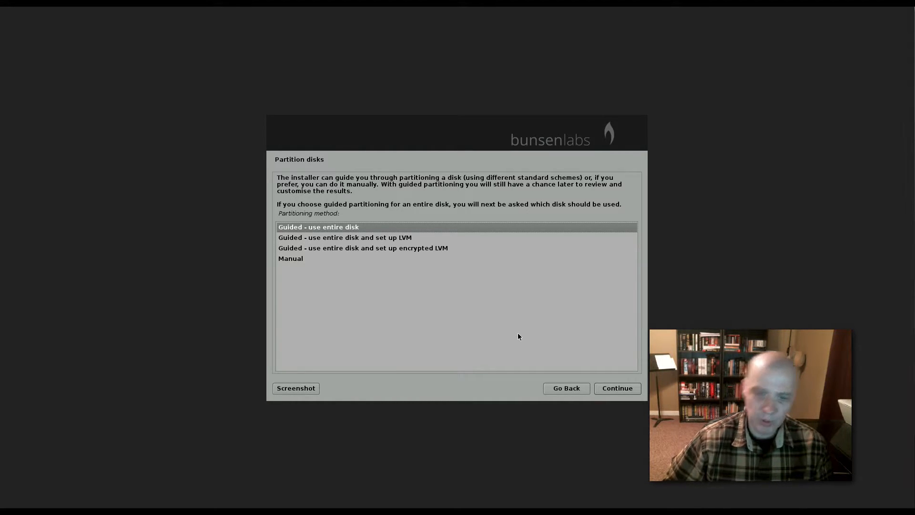
Choose guided partitioning that uses the entire disk and select the sda ATA VBOX HARDDISK.
key(Down)
key(Down)
key(Down)
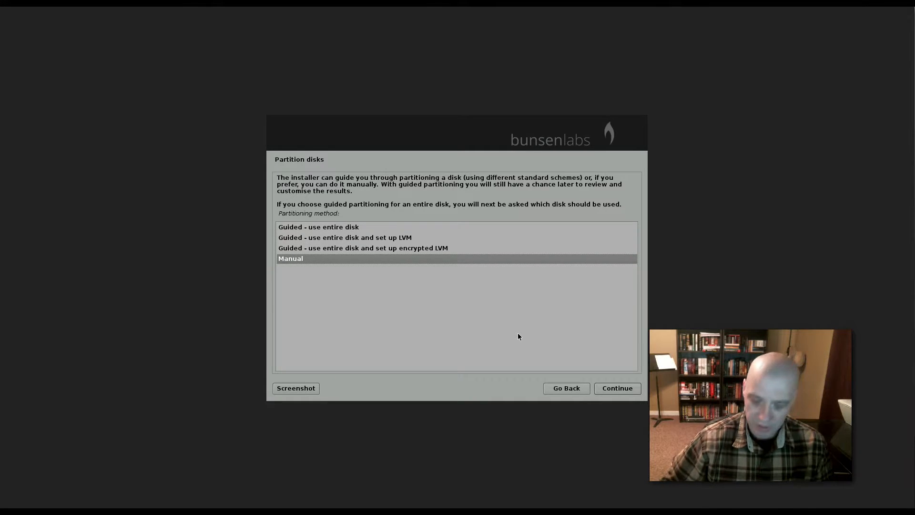
key(Up)
key(Up)
key(Up)
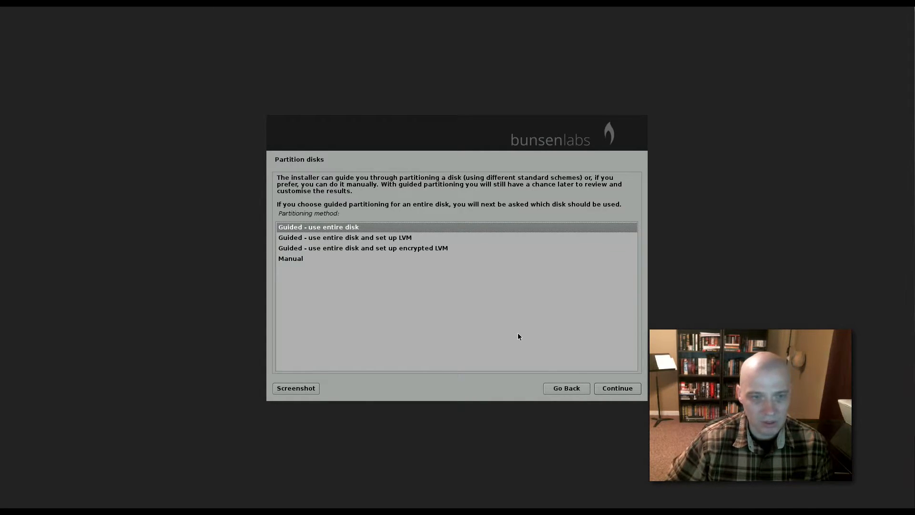
key(Return)
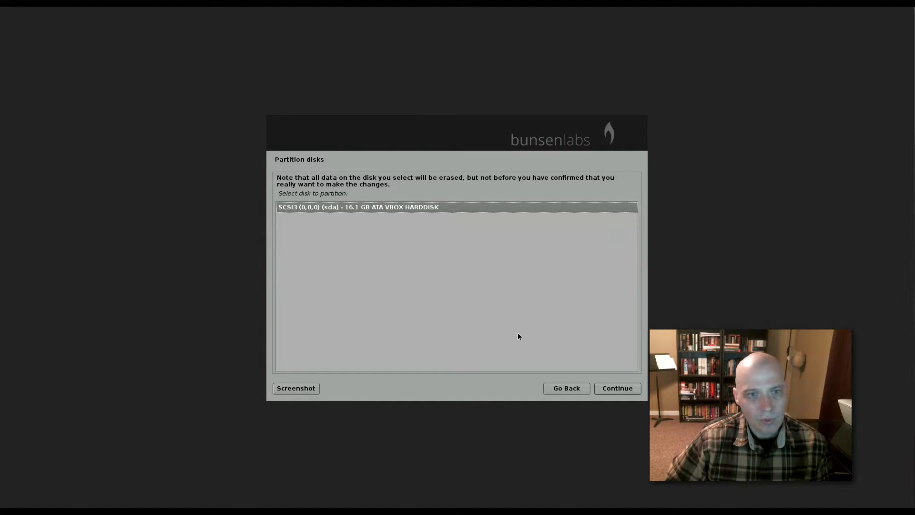
key(Return)
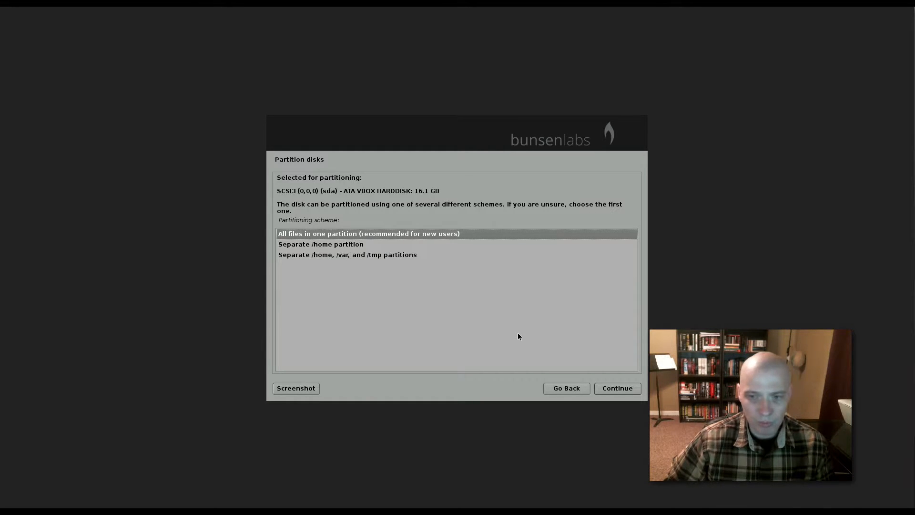
Choose the scheme with all files in one partition, finish partitioning and agree to write the changes to disk.
key(Down)
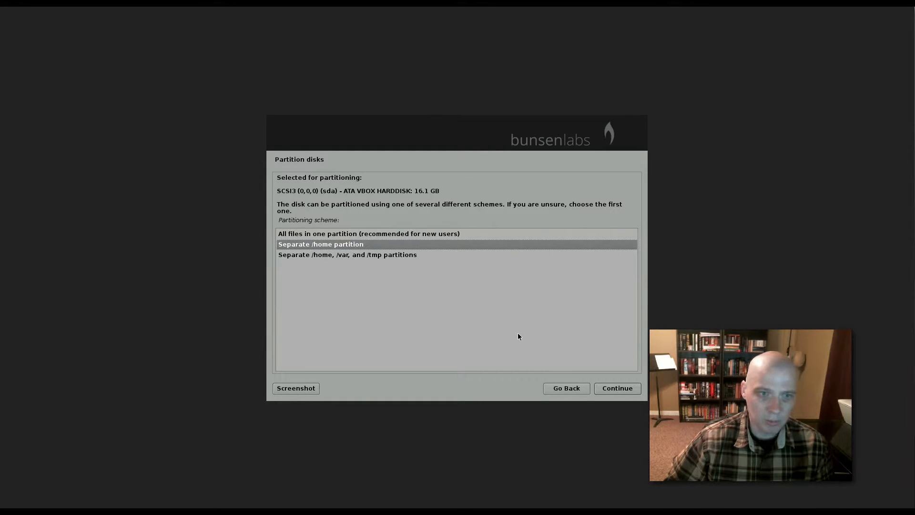
key(Up)
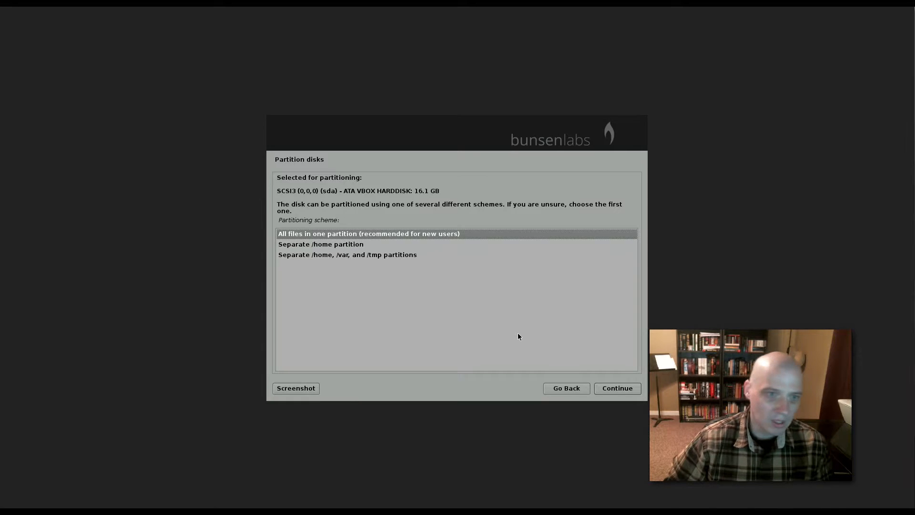
key(Return)
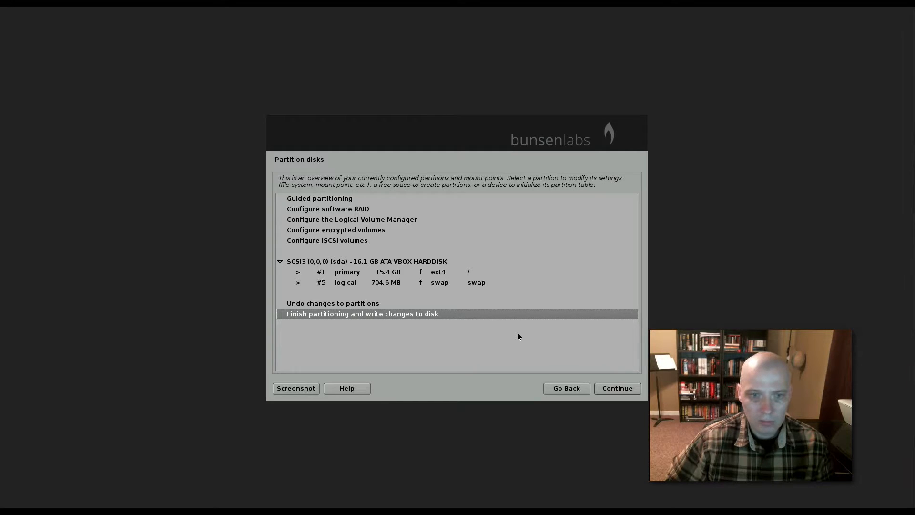
key(Return)
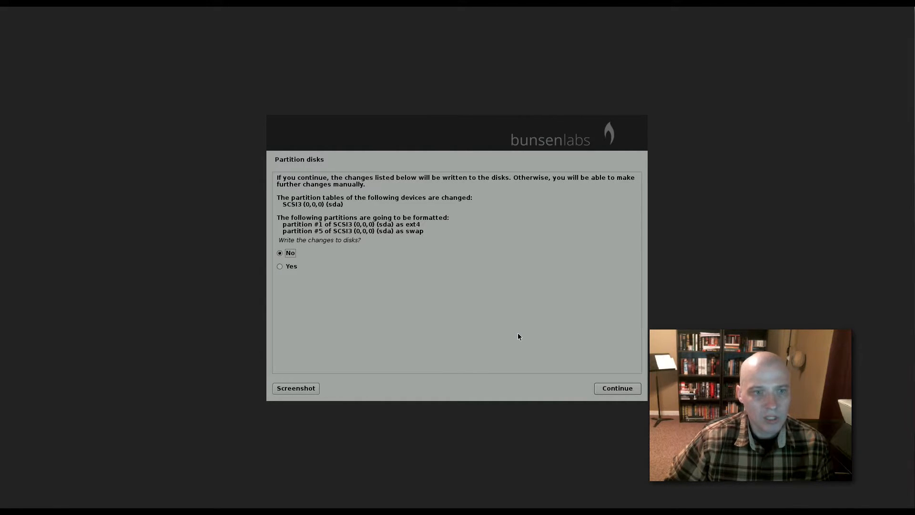
key(Down)
key(Return)
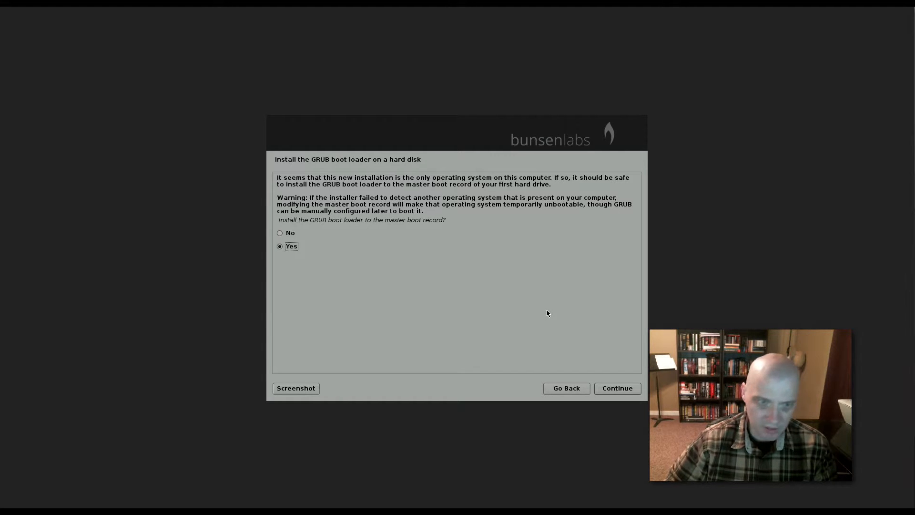
Install the GRUB boot loader to the master boot record on /dev/sda.
key(Return)
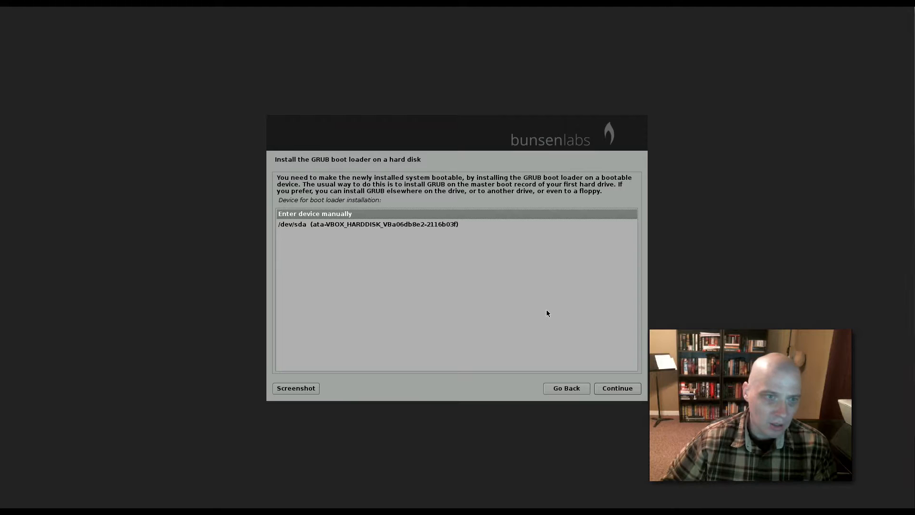
key(Down)
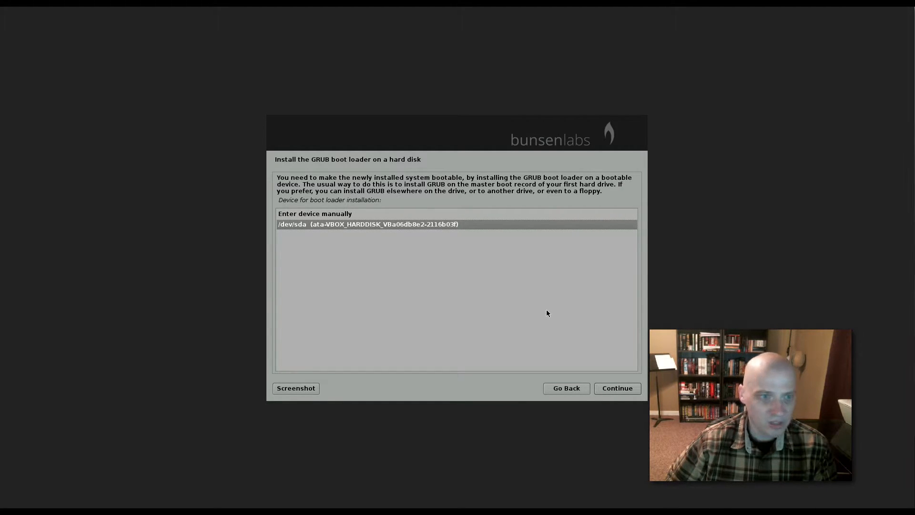
key(Return)
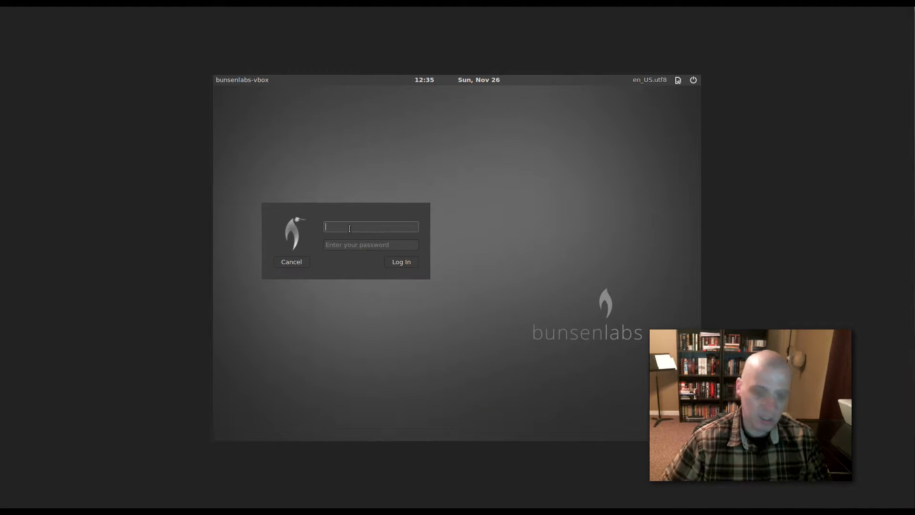
Log in to the installed system as bunsenlabs with the account password.
text(bunsenlabs)
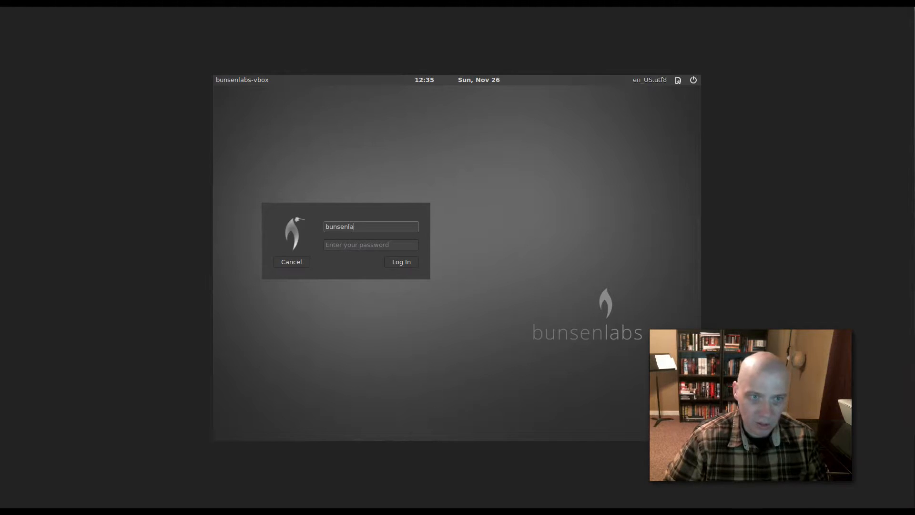
click(365, 245)
text(*******)
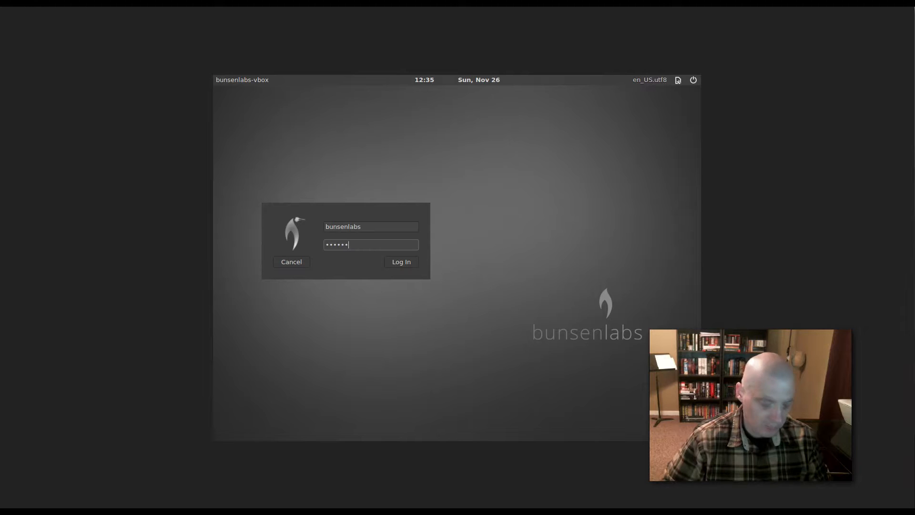
key(Return)
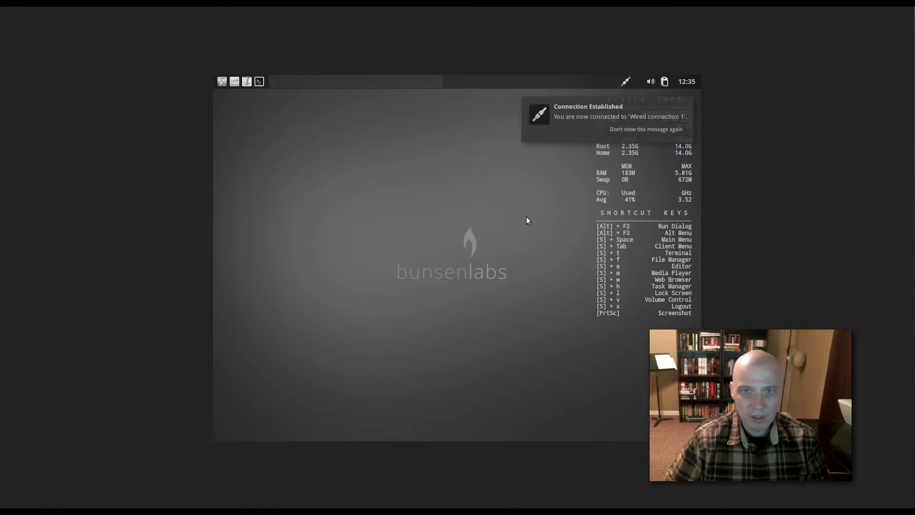
right_click(225, 193)
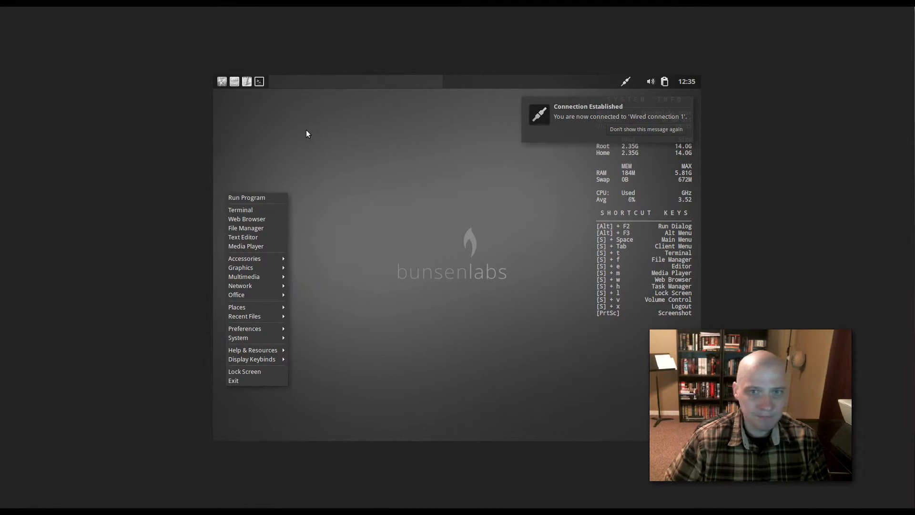
click(348, 157)
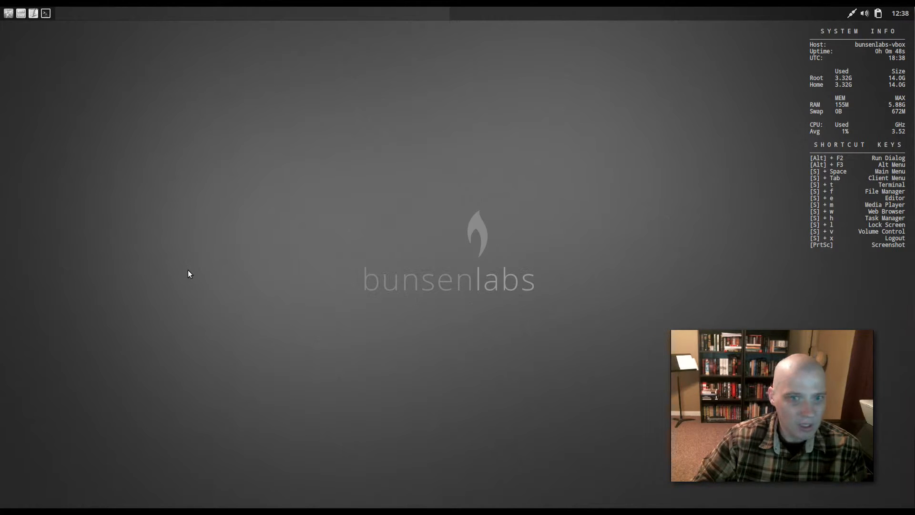
Bring up the Run Program prompt from the desktop and try to launch xterm.
right_click(105, 137)
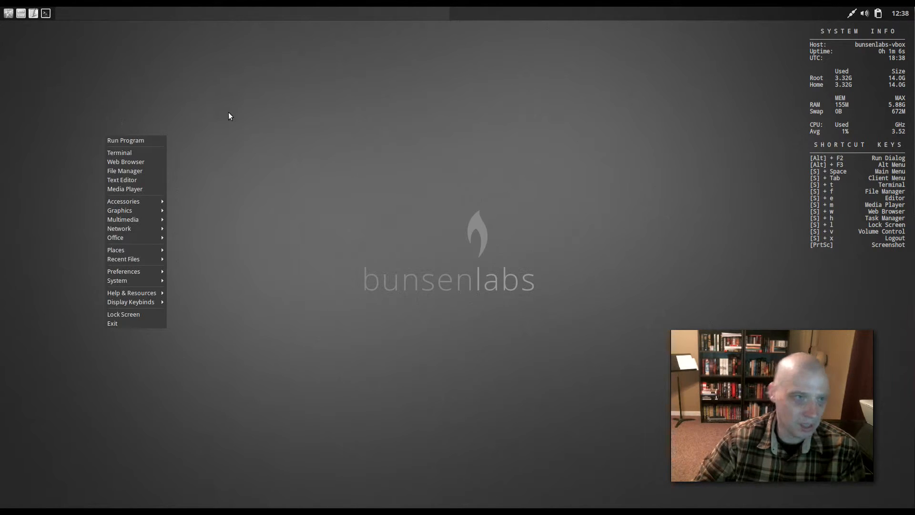
click(155, 142)
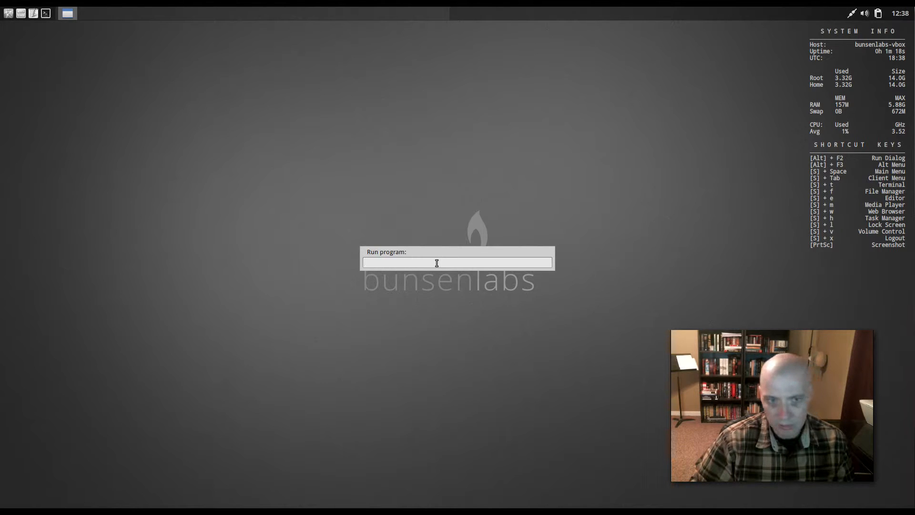
text(ter)
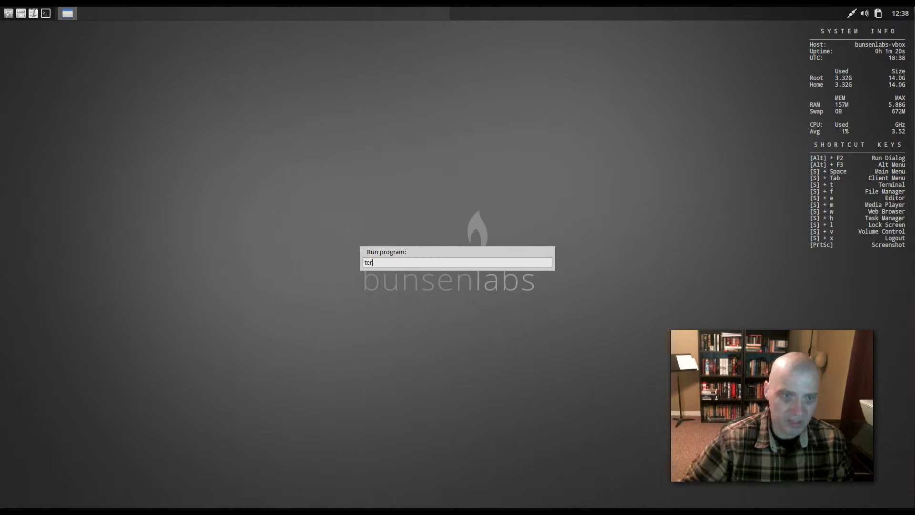
key(BackSpace)
key(BackSpace)
key(BackSpace)
text(xterm)
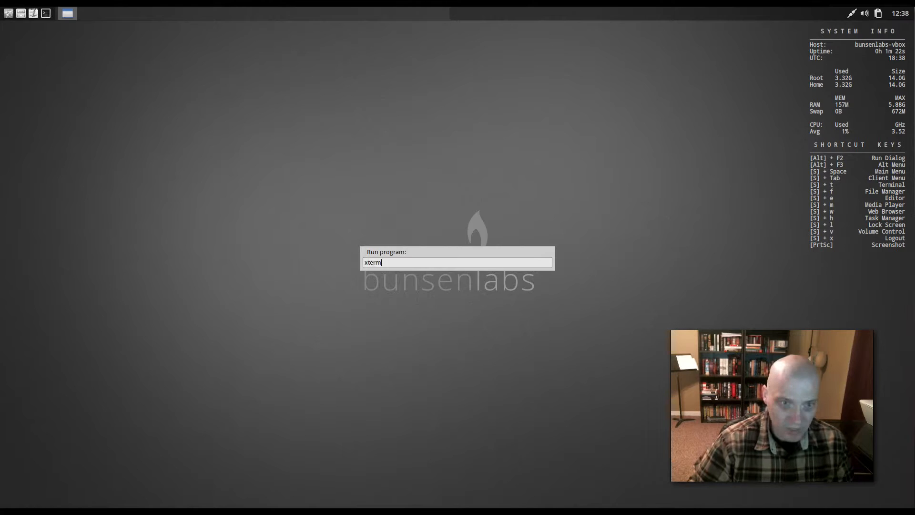
key(Return)
Replace the entry in the run prompt with terminator, launch it and close the terminal window.
key(BackSpace)
key(BackSpace)
key(BackSpace)
key(BackSpace)
key(BackSpace)
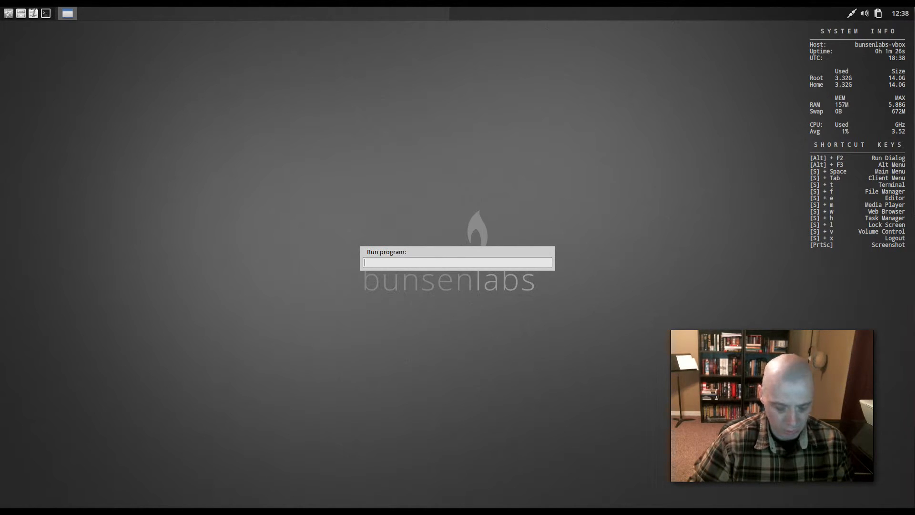
text(terminator)
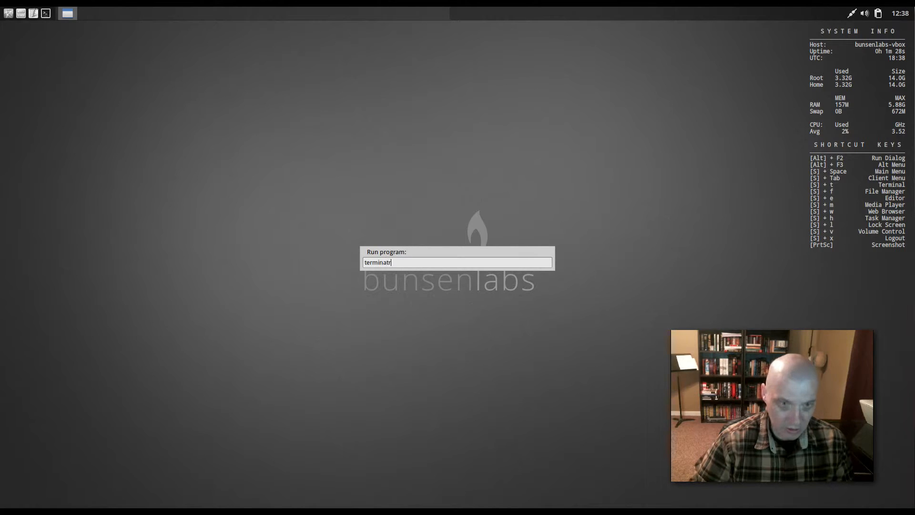
key(Return)
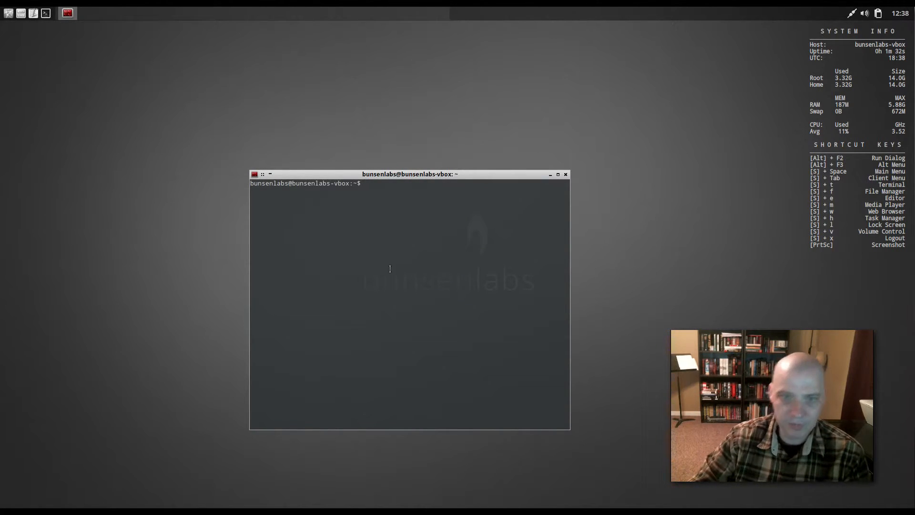
click(566, 174)
Open the default web browser to view it, and close it along with all its tabs.
right_click(99, 120)
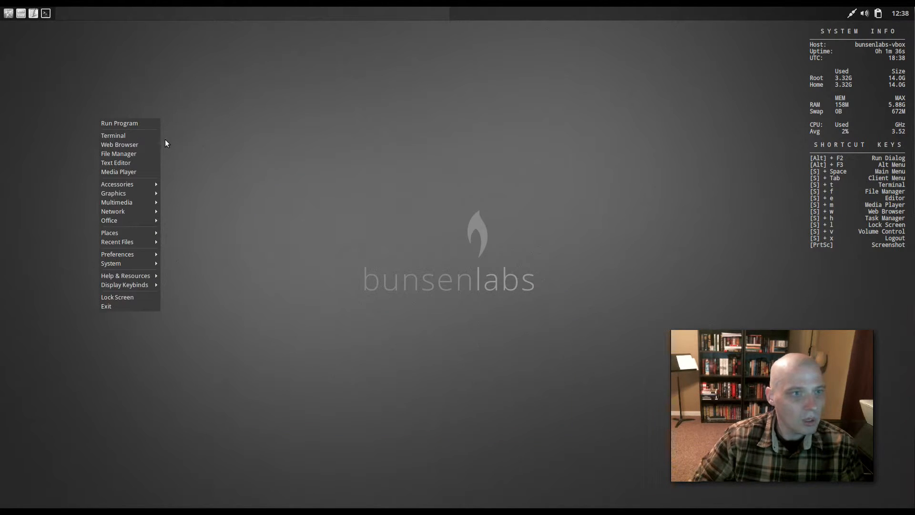
click(140, 143)
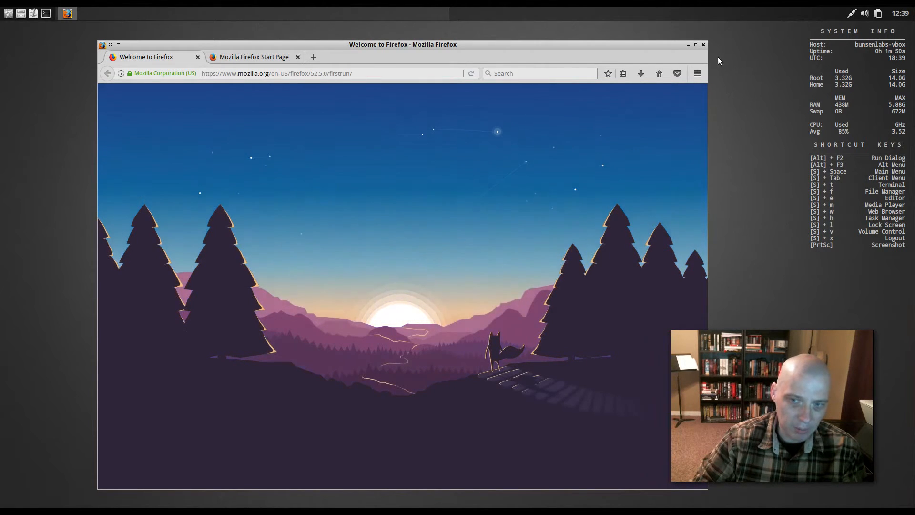
click(704, 44)
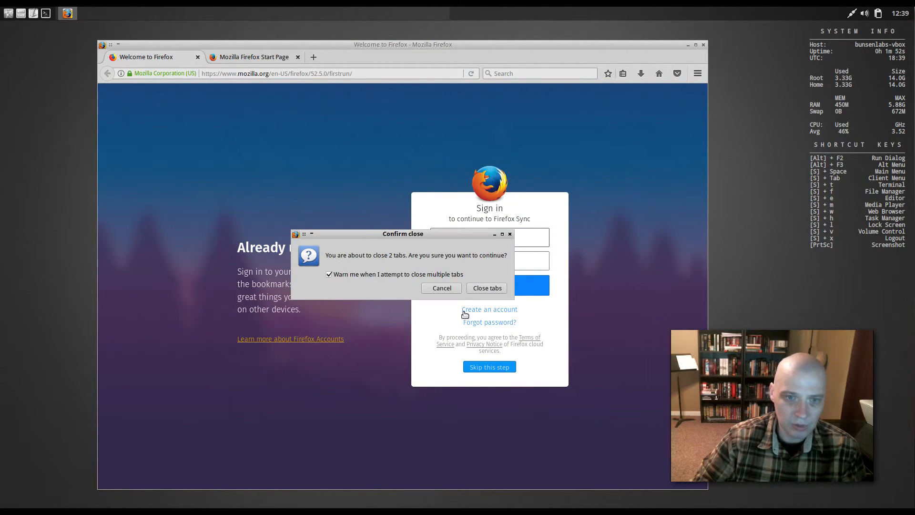
click(476, 290)
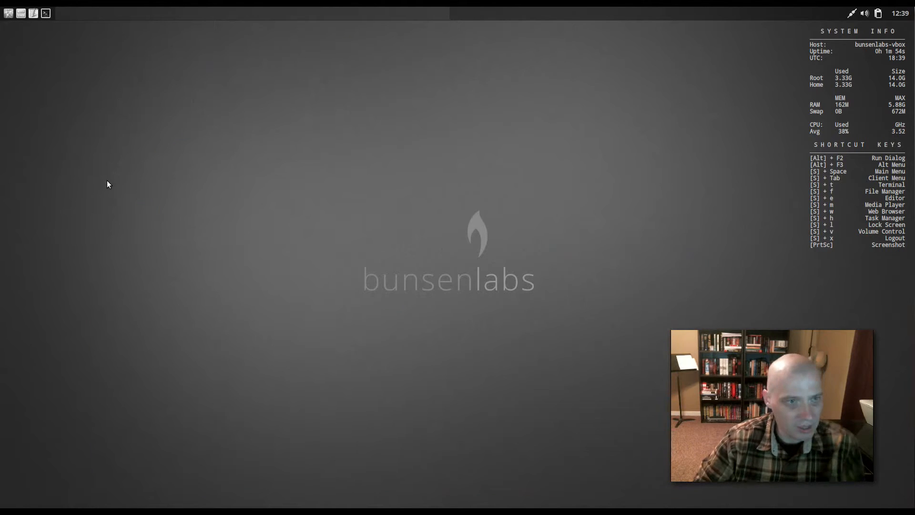
Open the file manager, view its About information and close the file manager.
right_click(119, 123)
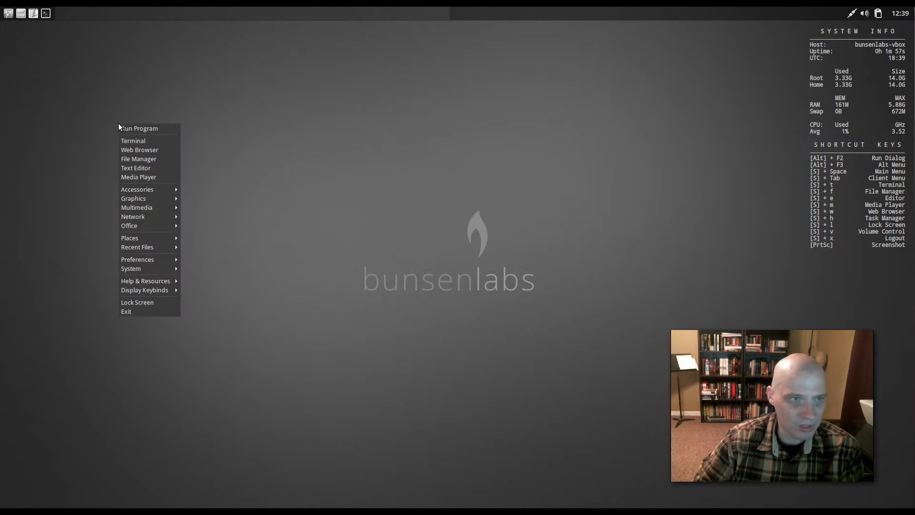
click(162, 158)
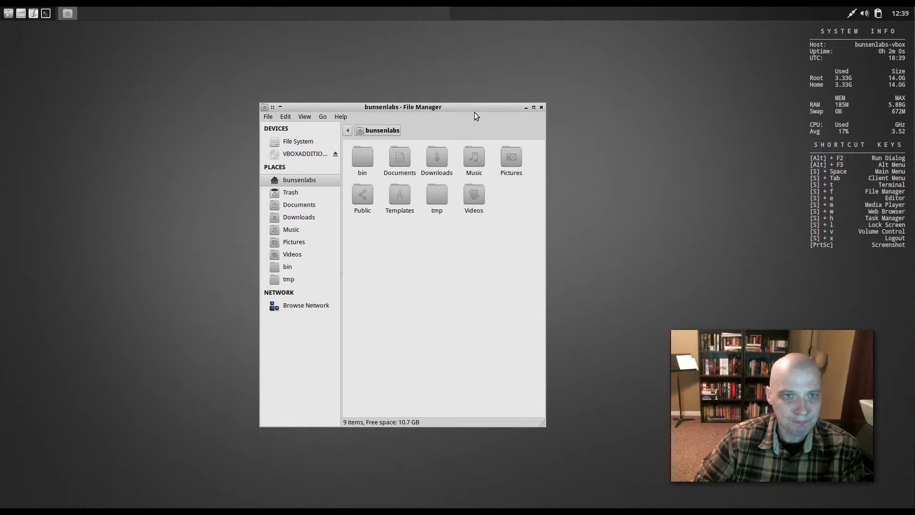
click(339, 116)
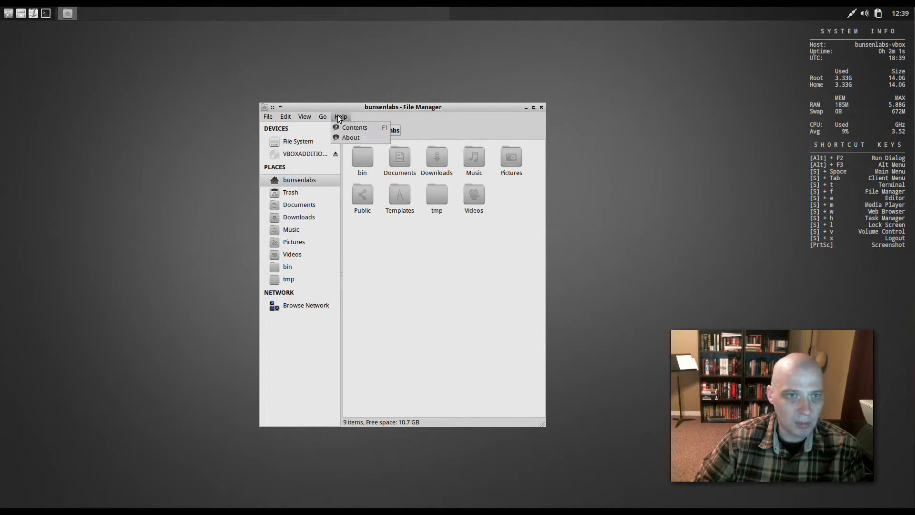
click(371, 134)
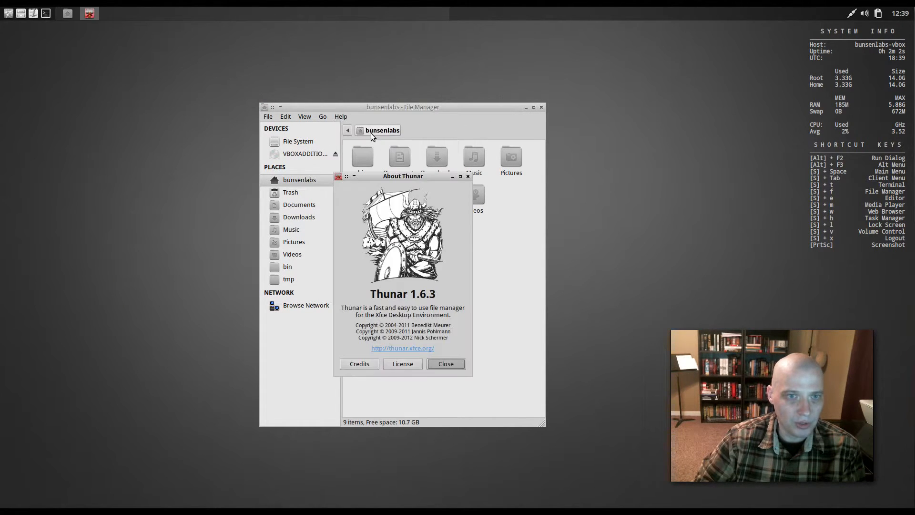
click(468, 177)
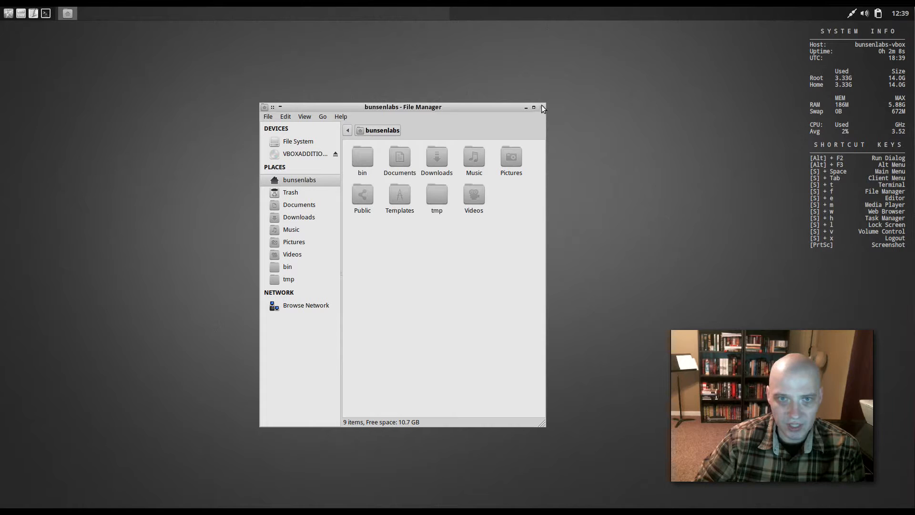
click(542, 107)
Open the default text editor, view its About information and close the editor.
right_click(133, 111)
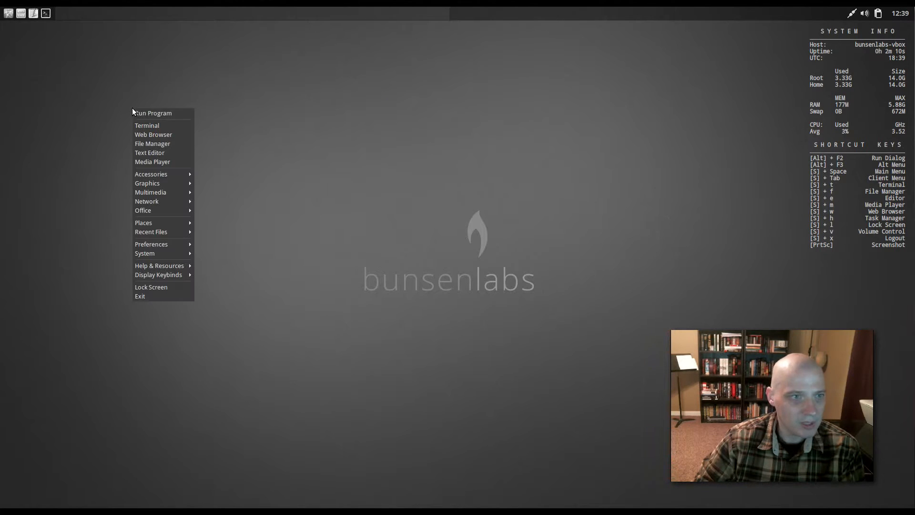
click(171, 153)
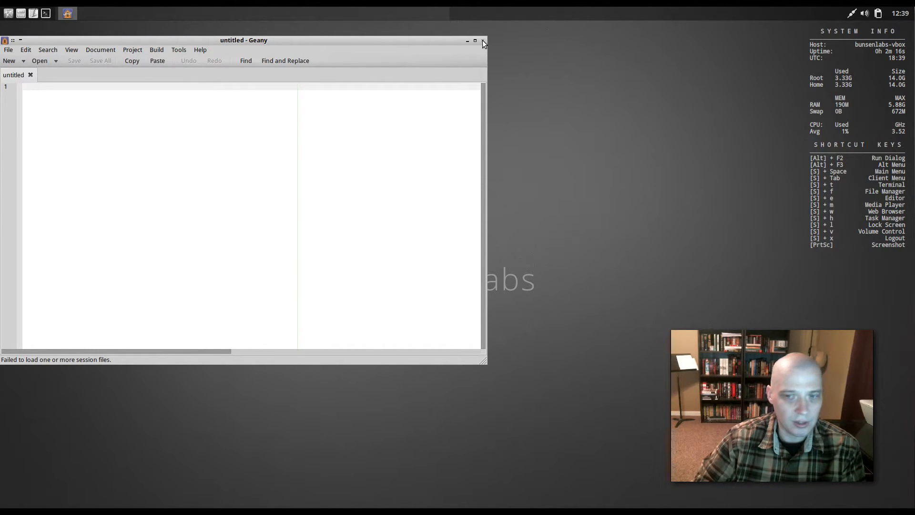
click(200, 50)
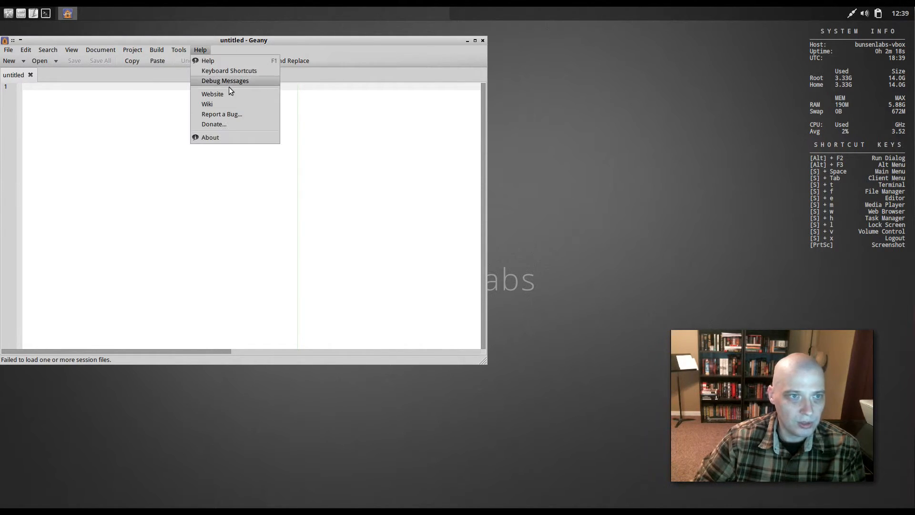
click(217, 140)
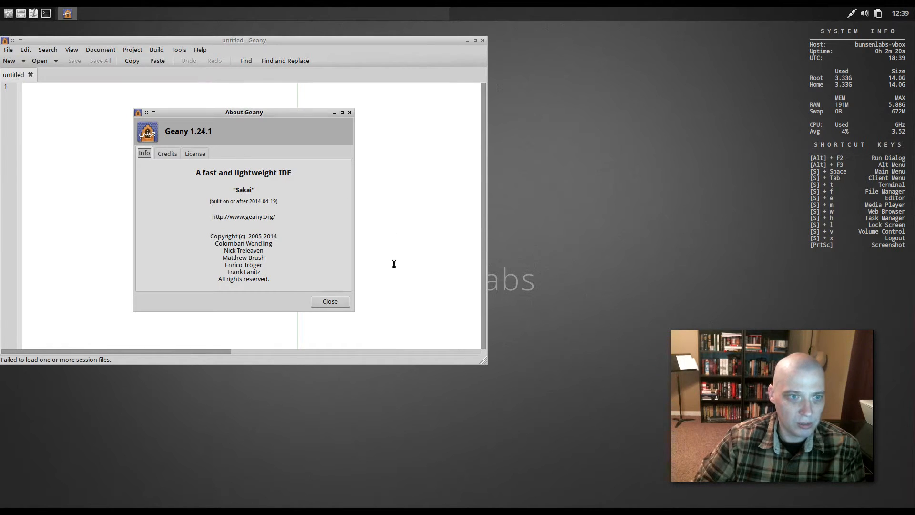
click(349, 113)
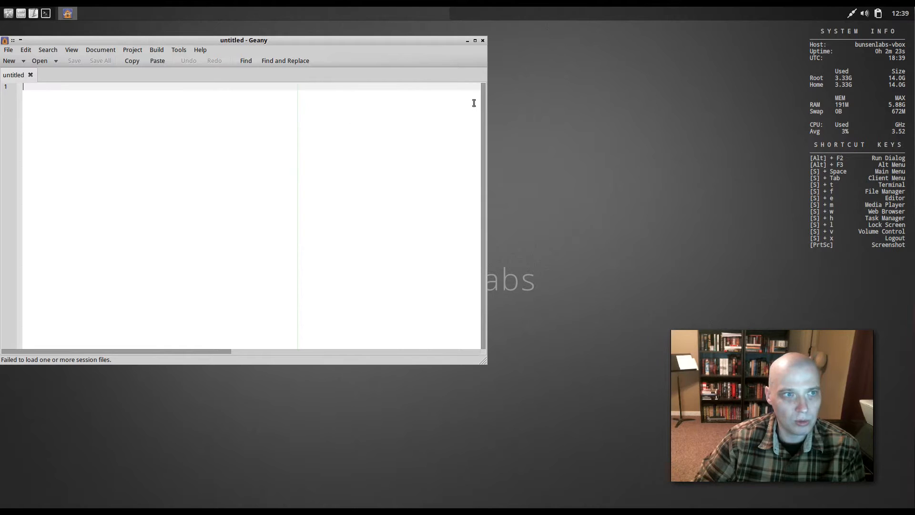
click(485, 41)
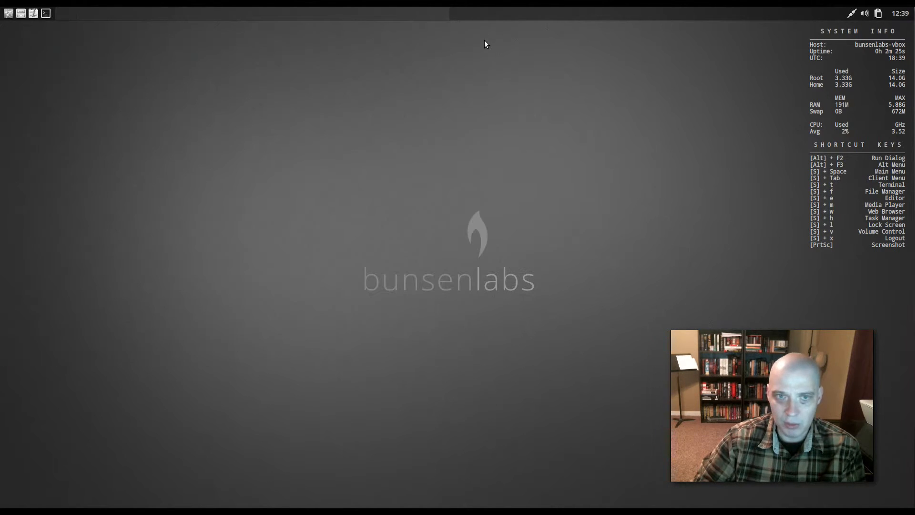
Open the default media player, dismiss its privacy and network access policy dialog and close the player.
right_click(191, 159)
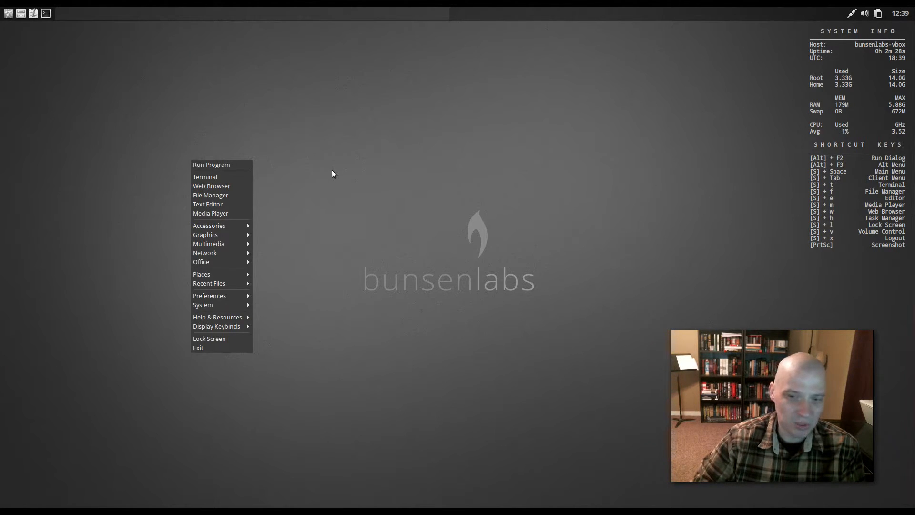
click(241, 213)
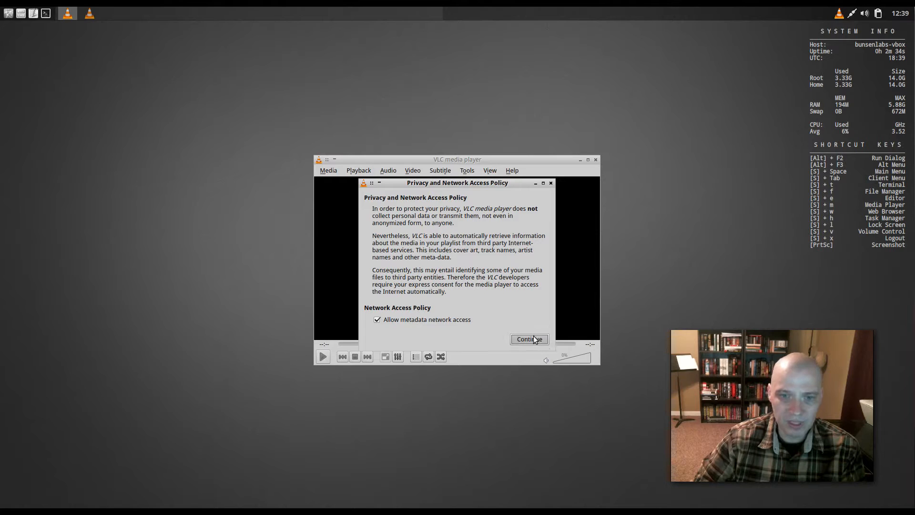
click(551, 184)
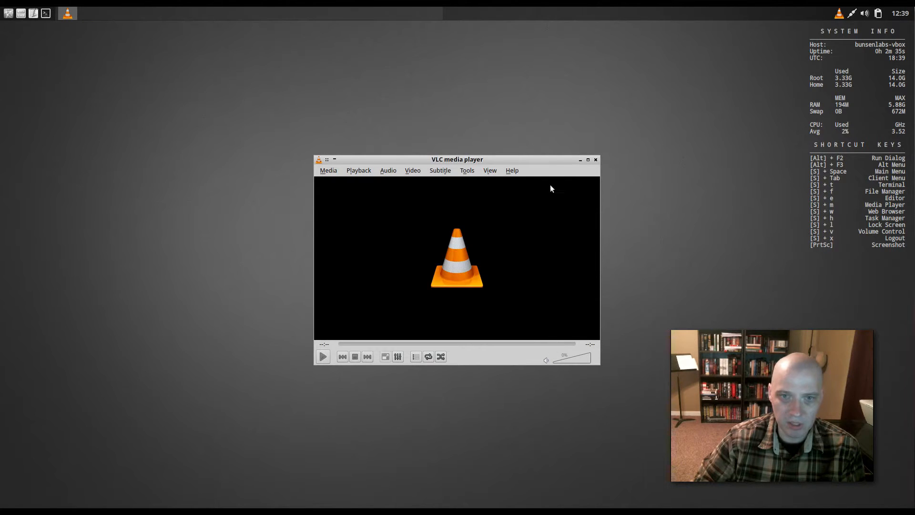
click(596, 159)
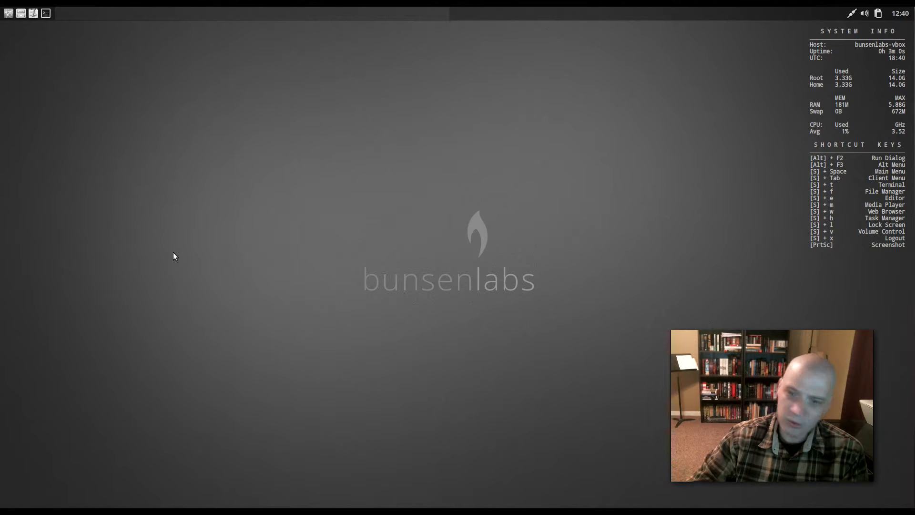
Open the htop task manager from the desktop accessories to view the running processes, and close it.
right_click(148, 166)
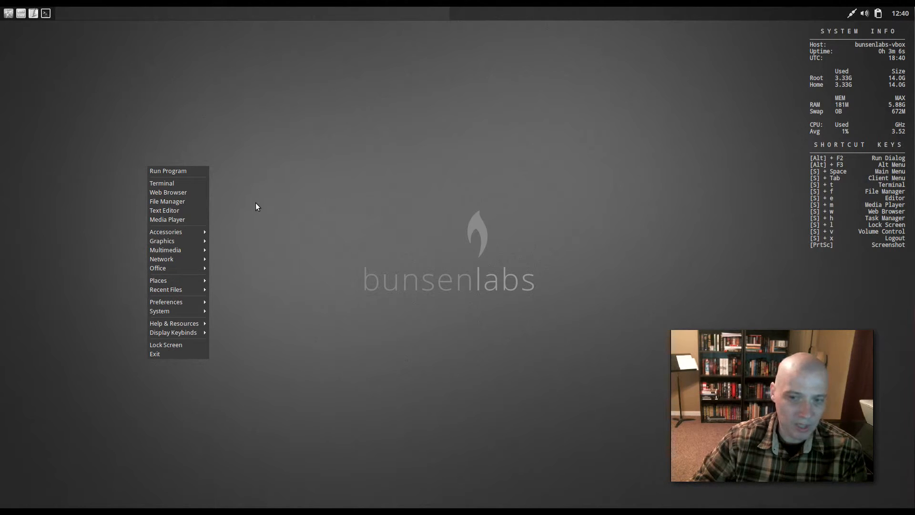
mouse_move(201, 232)
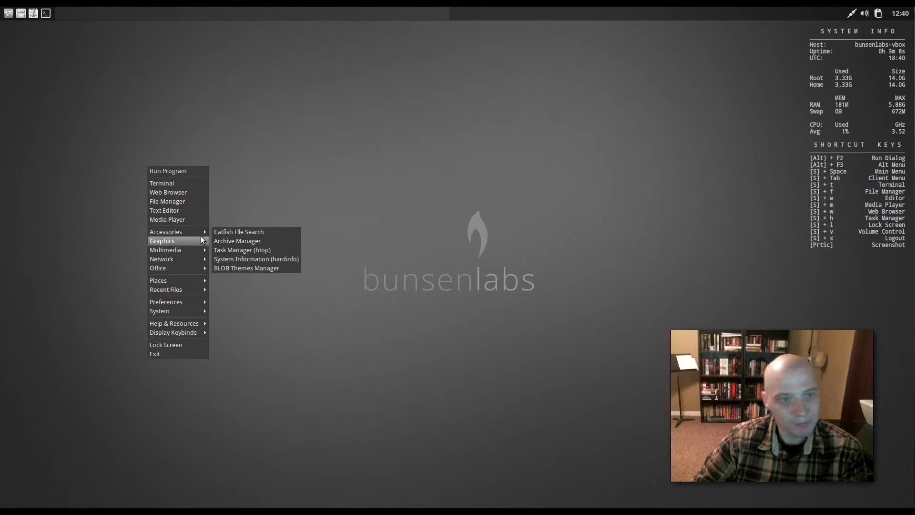
click(281, 250)
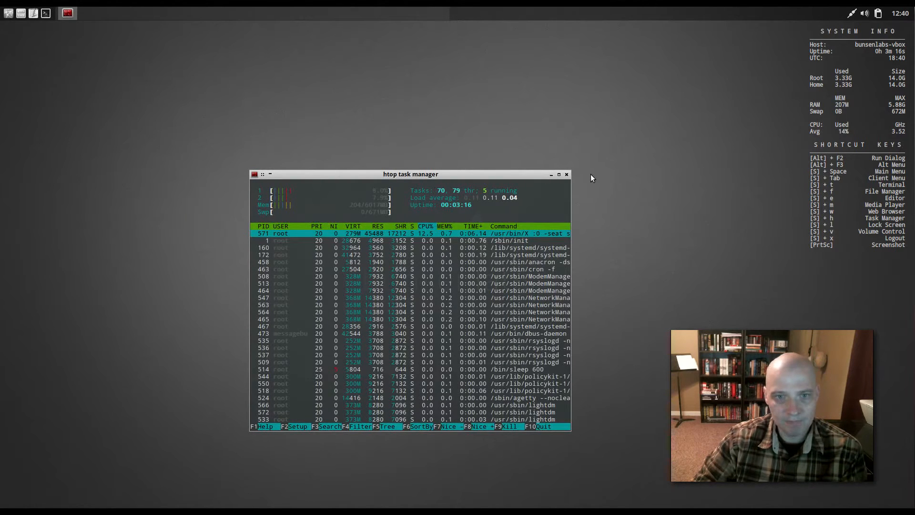
click(567, 175)
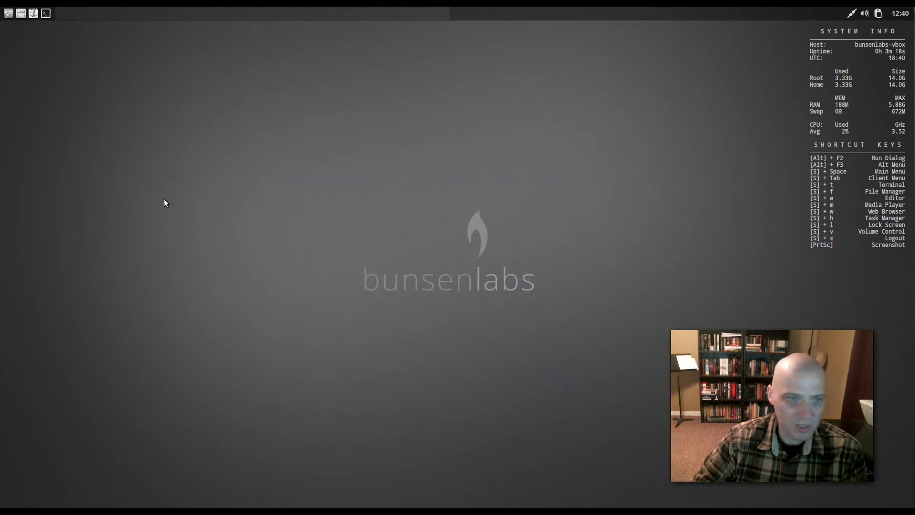
Open the BLOB Themes Manager from the desktop accessories to view which settings it can save or restore, and close it.
right_click(133, 142)
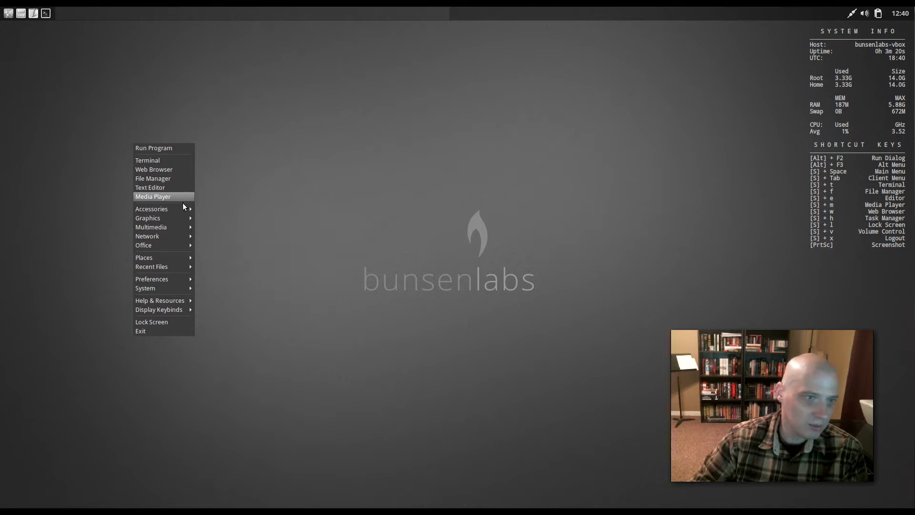
mouse_move(181, 209)
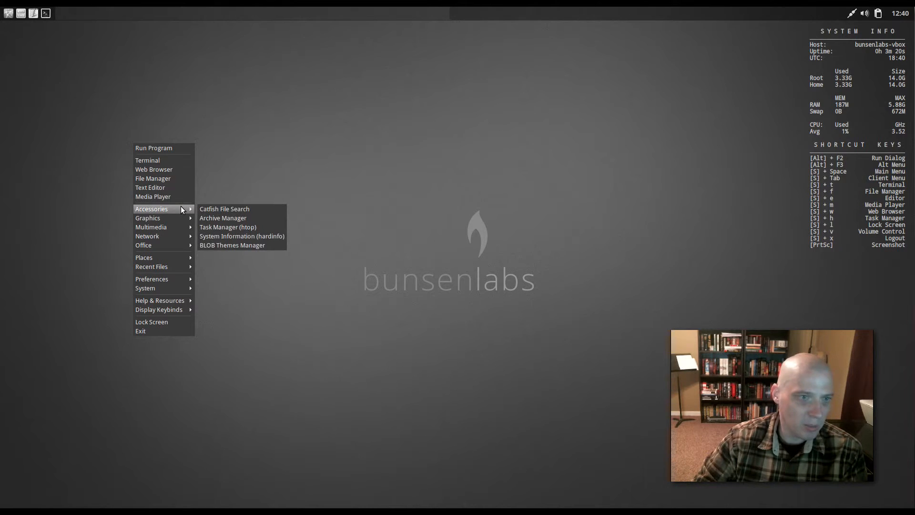
click(273, 246)
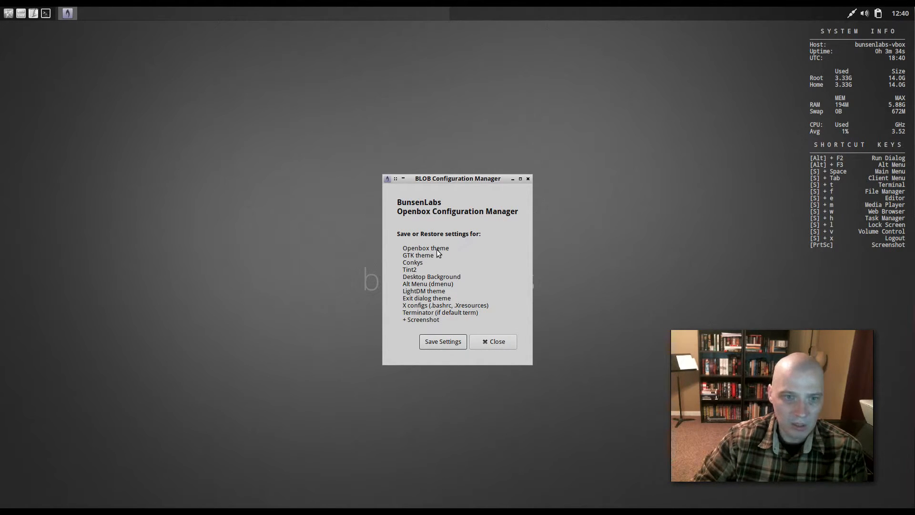
click(482, 339)
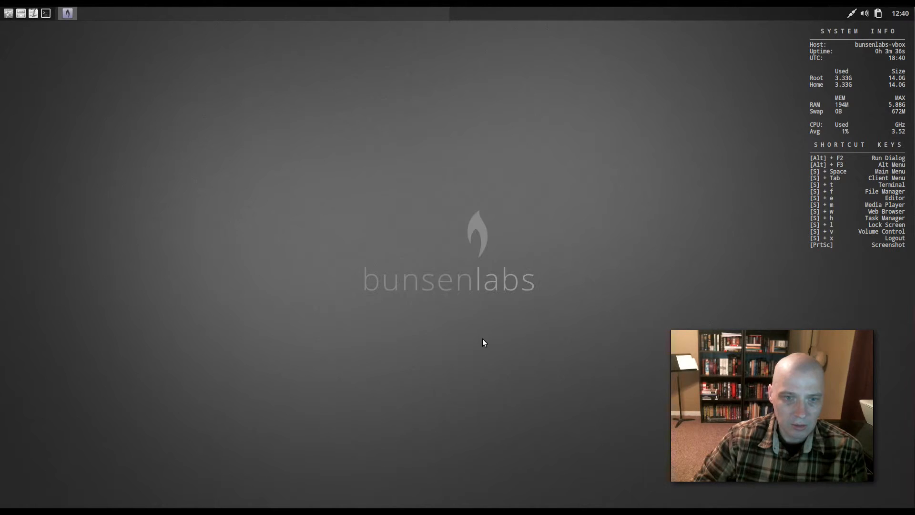
Review the graphics and network applications offered from the desktop, browse the home Documents folder in the file manager and close its window.
right_click(155, 162)
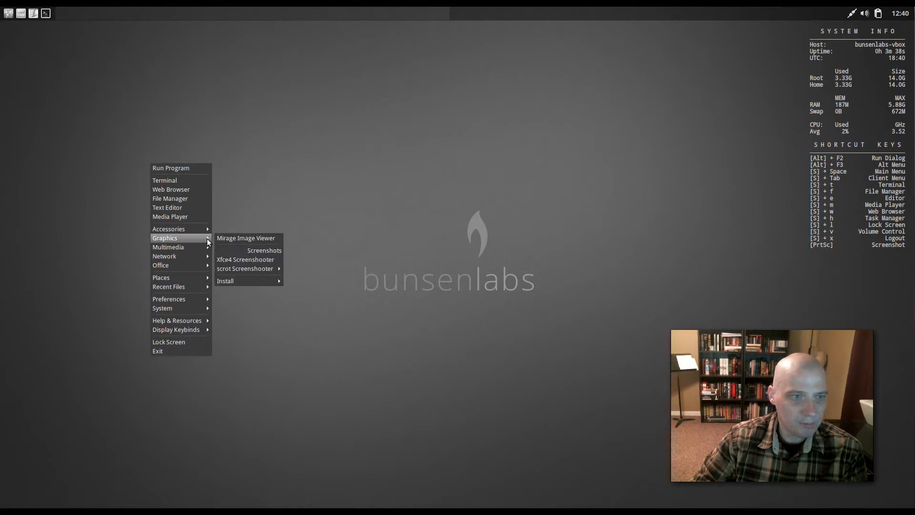
mouse_move(206, 231)
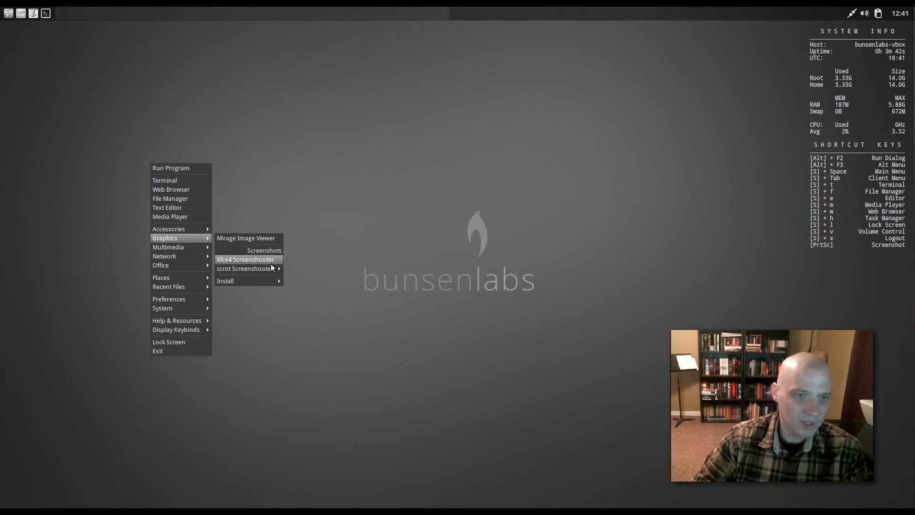
mouse_move(266, 281)
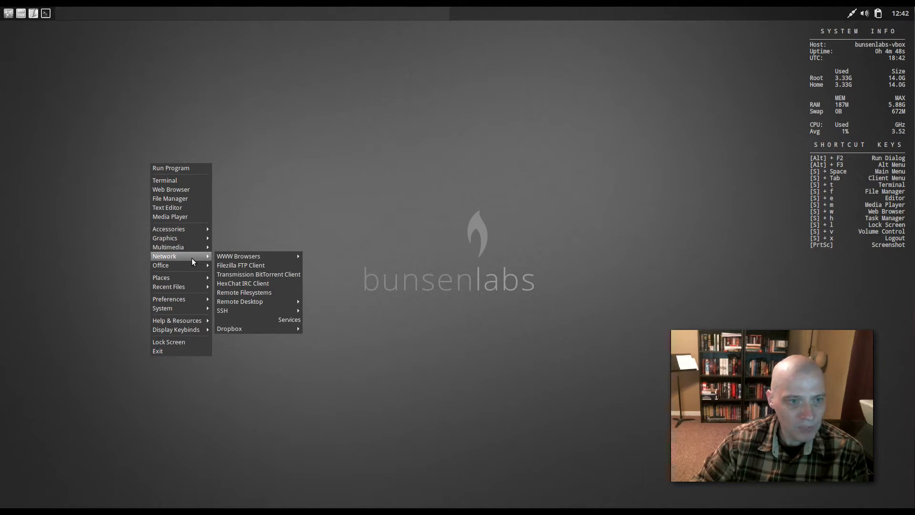
mouse_move(253, 259)
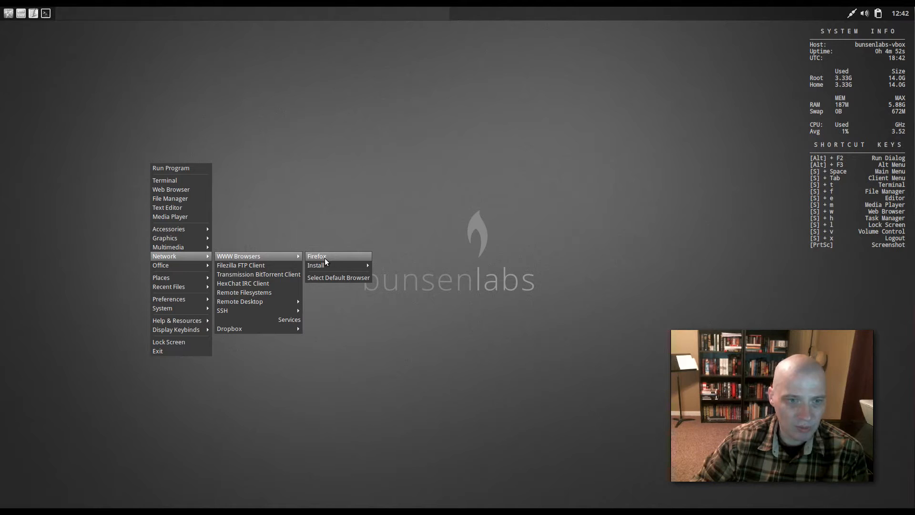
mouse_move(329, 266)
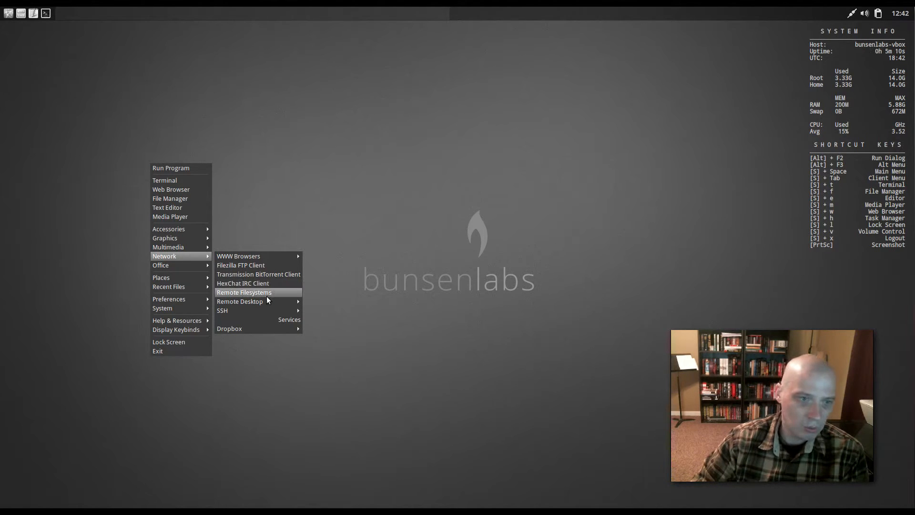
mouse_move(265, 304)
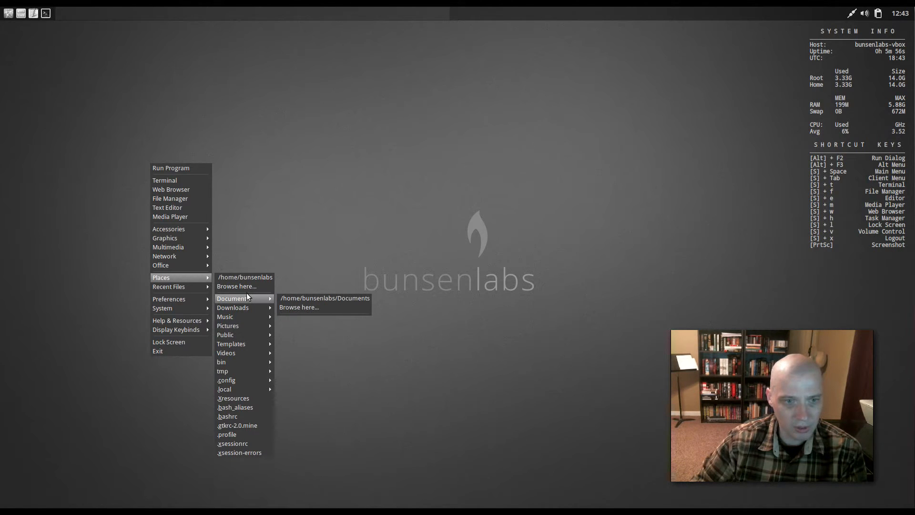
click(310, 307)
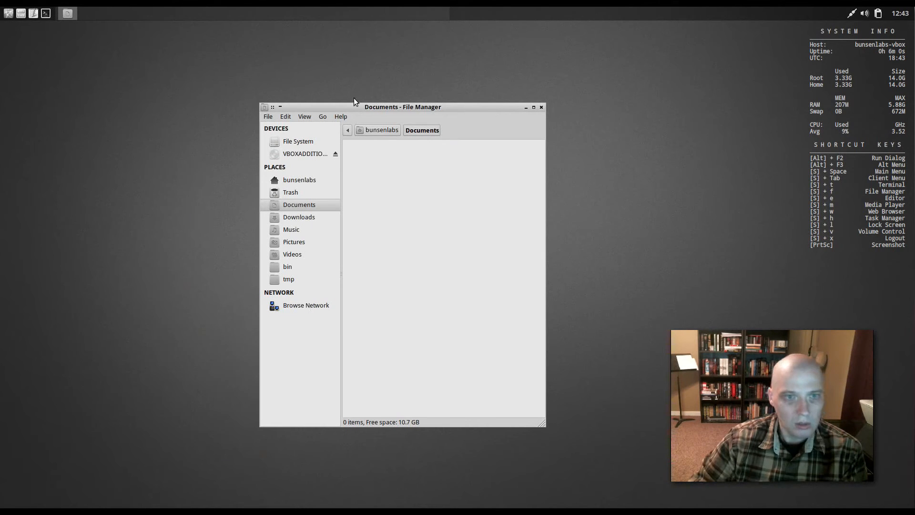
click(542, 108)
Review the compositor, Conky and Tint2 preferences, open the Appearance settings to view the widget styles, and close them.
right_click(132, 159)
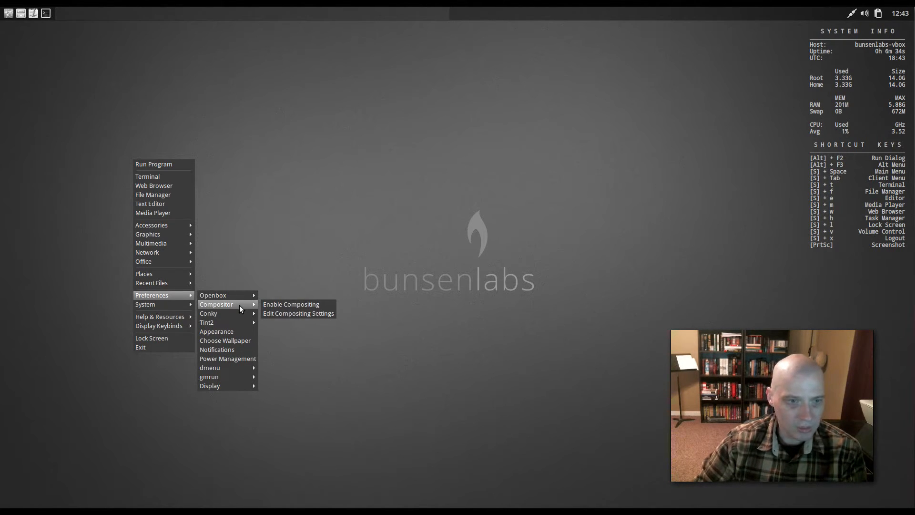
mouse_move(238, 315)
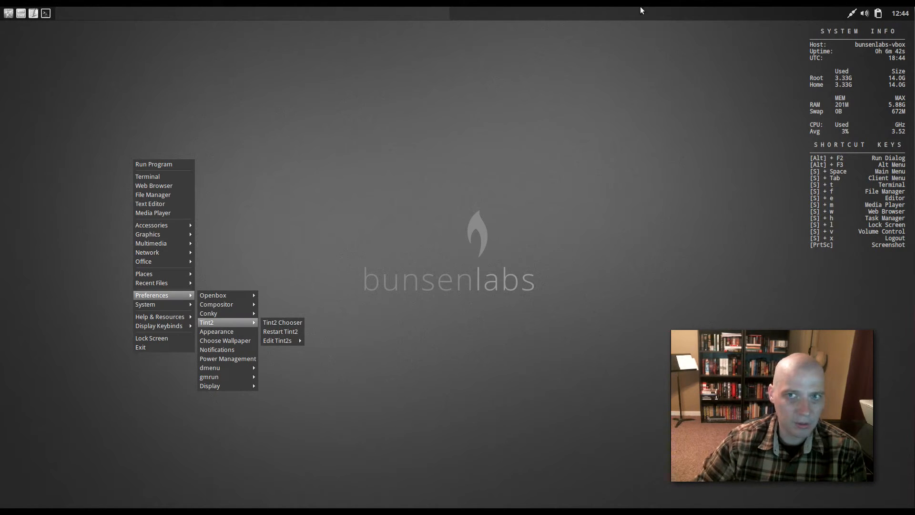
click(238, 334)
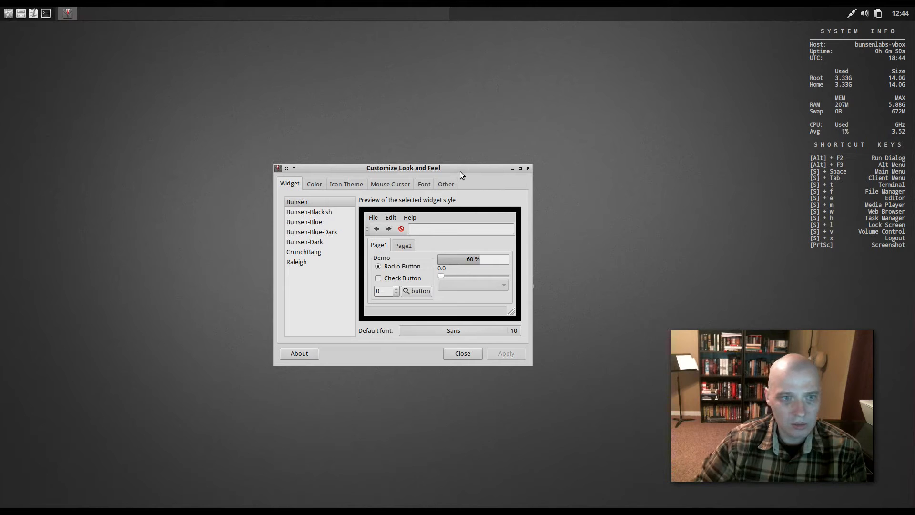
click(528, 168)
Open the Nitrogen wallpaper chooser from the desktop preferences.
right_click(147, 190)
mouse_move(188, 313)
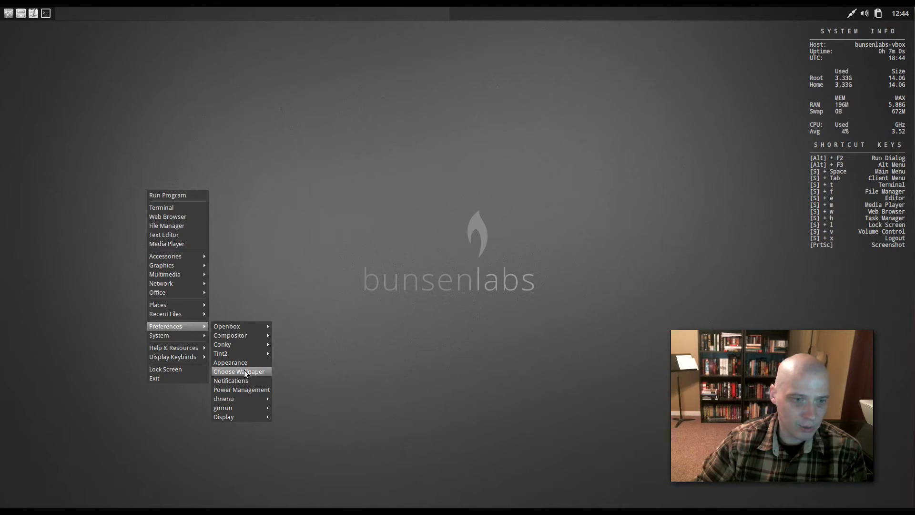
click(246, 373)
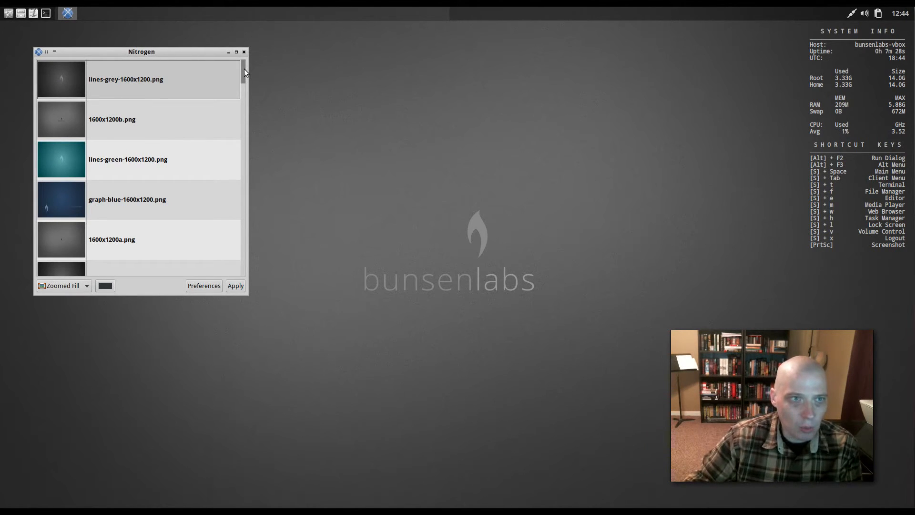
drag(244, 69, 197, 70)
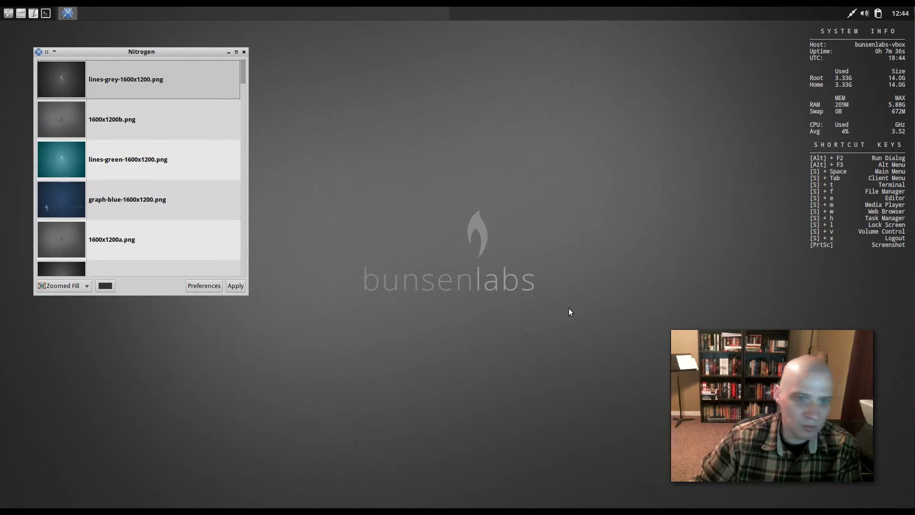
Try graph-blue-1600x1200.png and lines-green-1600x1200.png as the desktop background.
click(128, 189)
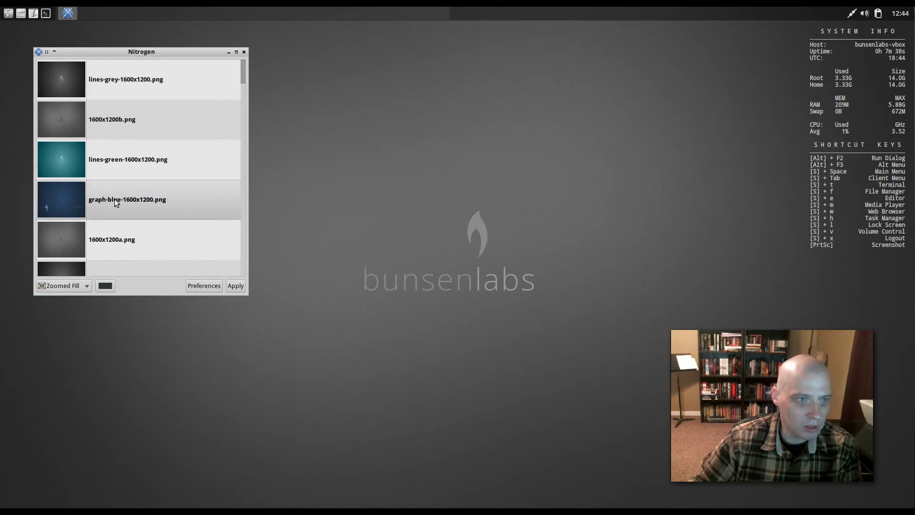
click(233, 288)
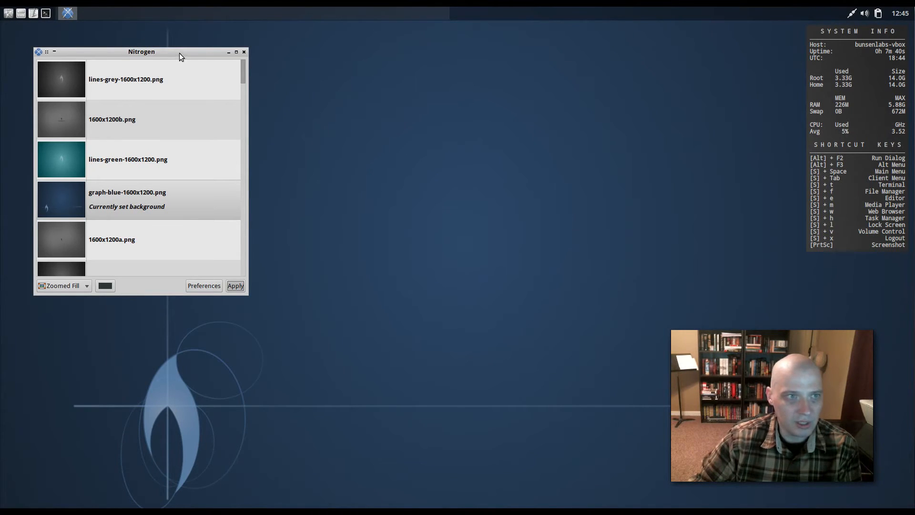
mouse_move(179, 53)
mouse_down()
mouse_move(660, 82)
mouse_move(434, 67)
mouse_move(280, 80)
mouse_move(186, 69)
mouse_up()
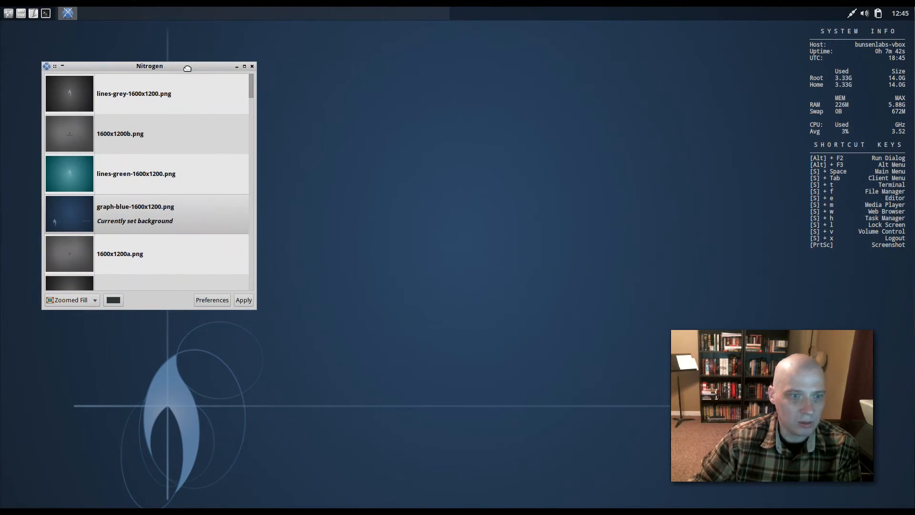
click(138, 176)
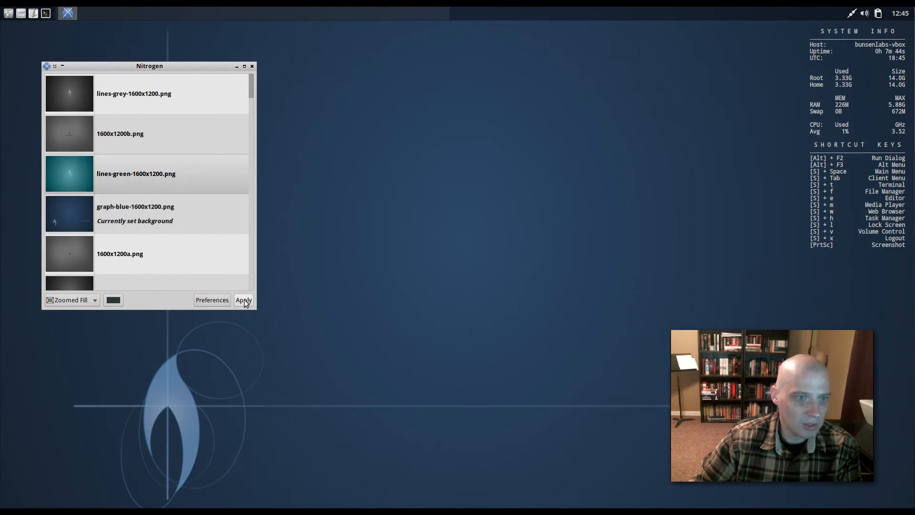
click(243, 300)
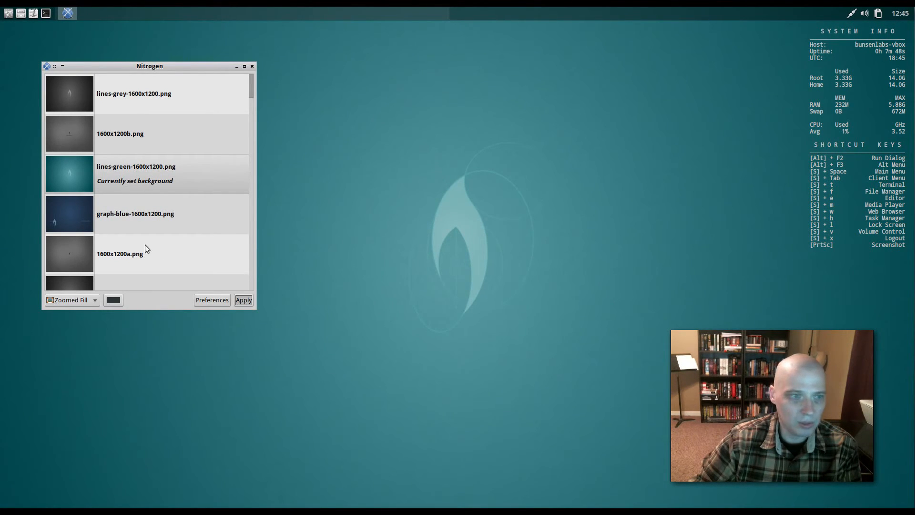
Set bunsenlabs_hydrogen_blur_by_nixiepro.png as the desktop background and close the wallpaper chooser.
scroll(145, 245, down, 5)
scroll(150, 206, down, 12)
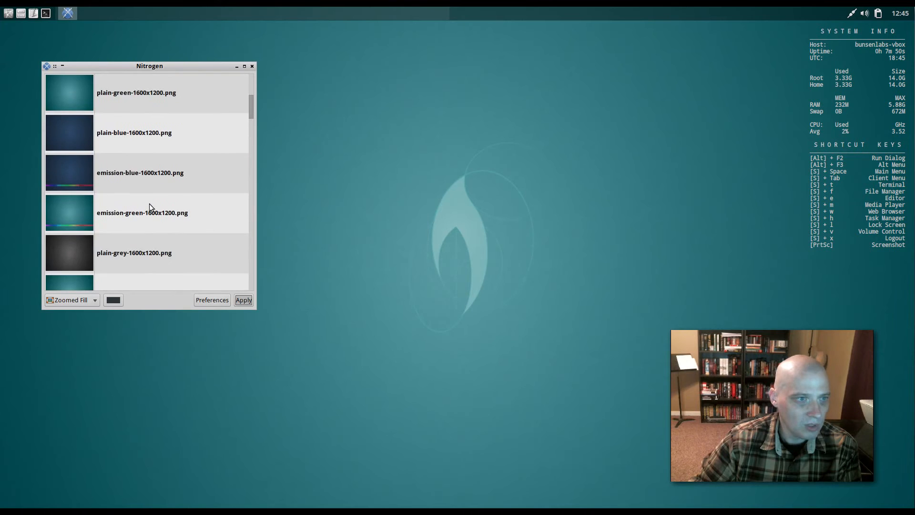
scroll(150, 204, down, 10)
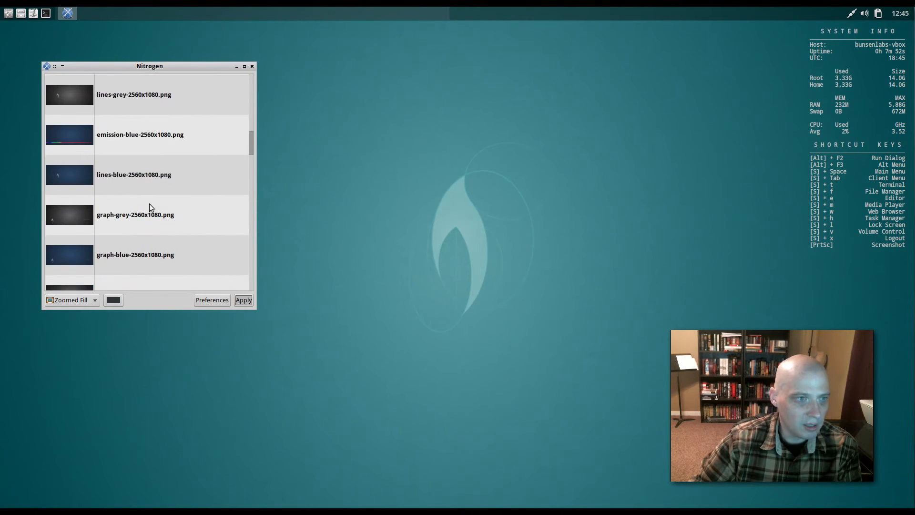
scroll(174, 175, down, 9)
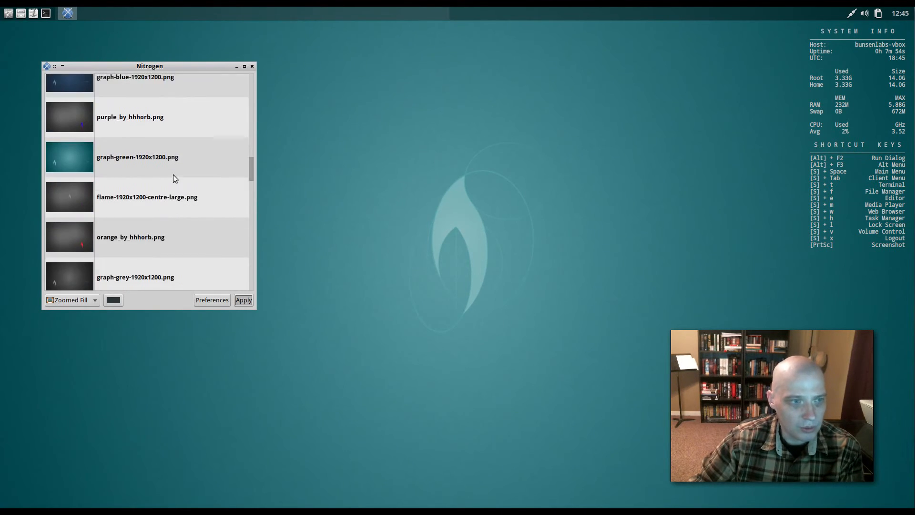
scroll(173, 178, down, 10)
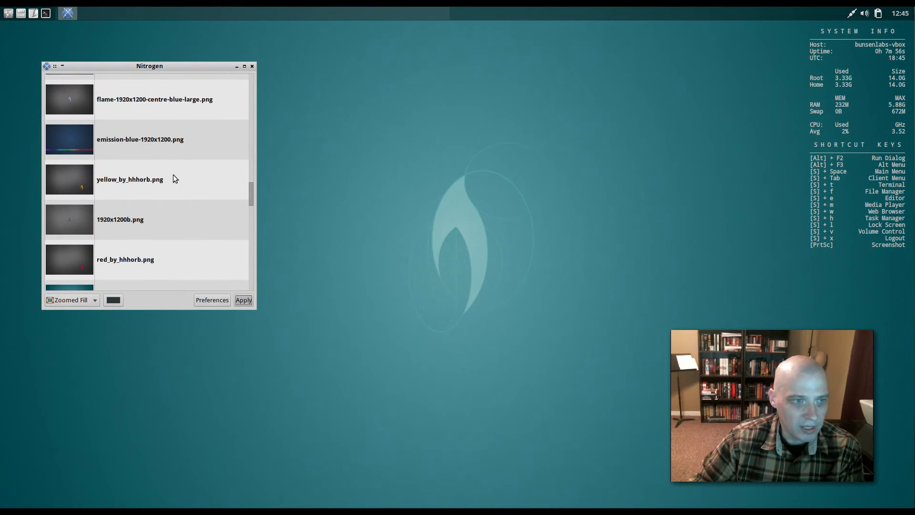
scroll(173, 178, down, 7)
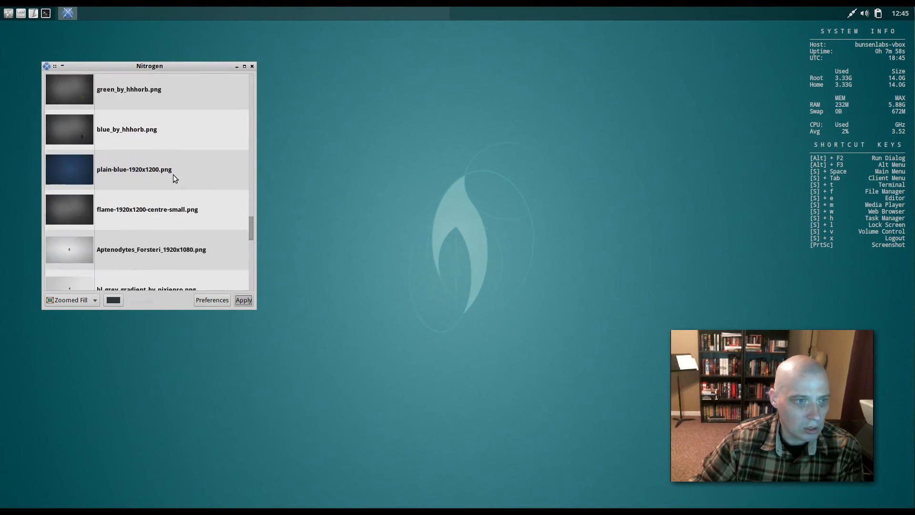
scroll(196, 165, down, 1)
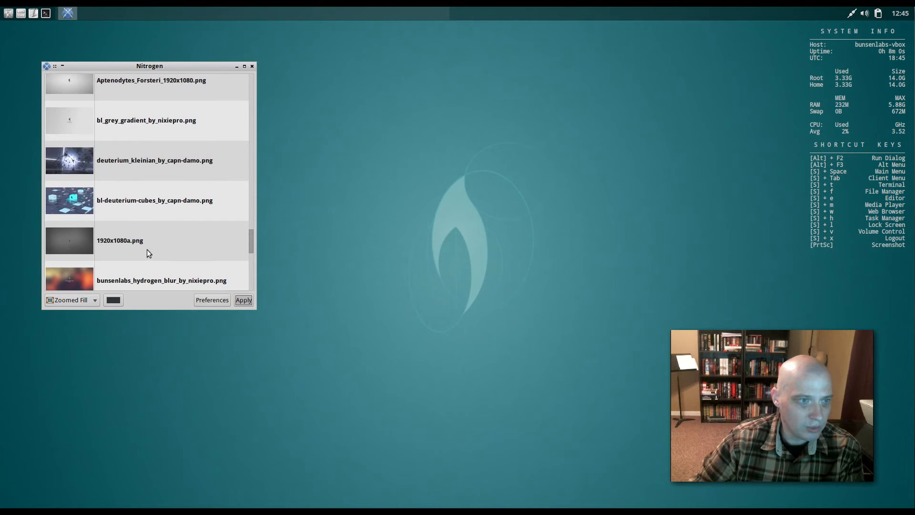
scroll(138, 242, down, 2)
scroll(136, 242, up, 2)
scroll(136, 242, down, 1)
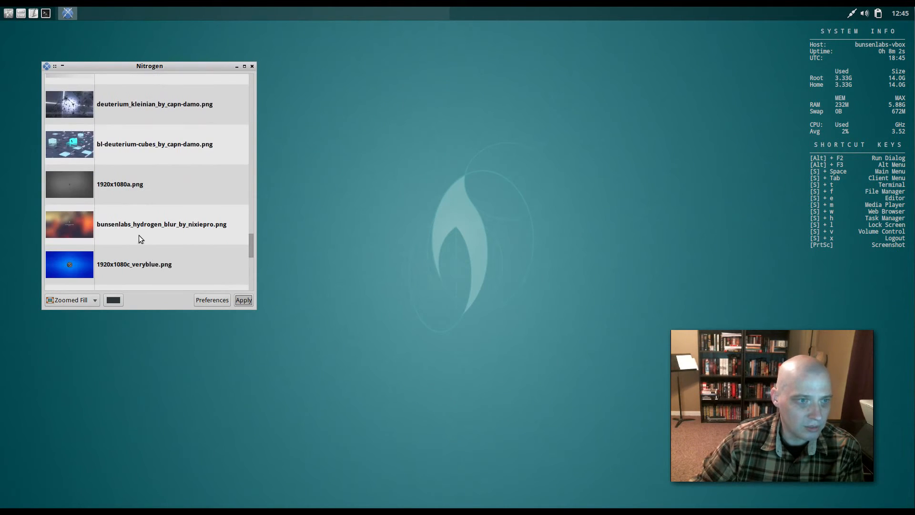
click(142, 227)
click(243, 300)
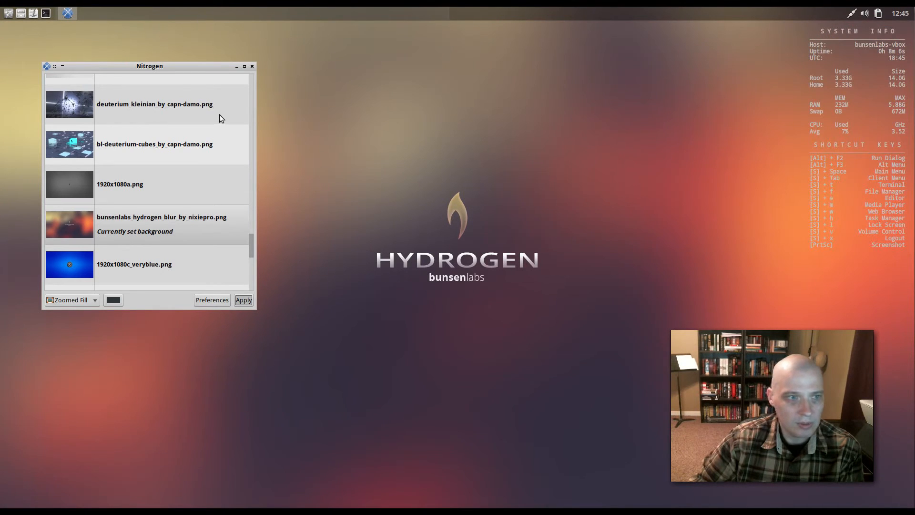
click(253, 67)
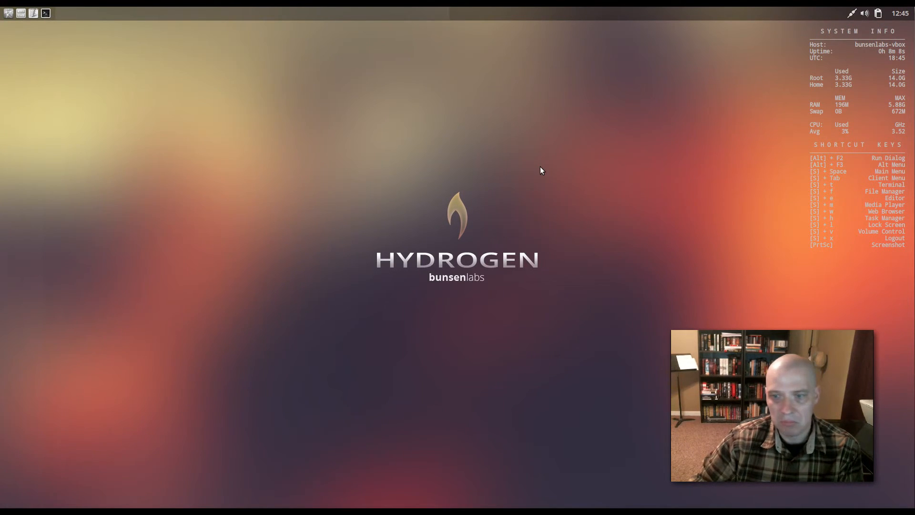
Examine the dmenu and display preferences and the options for displaying the keybinds, and return to the desktop.
right_click(216, 189)
click(398, 142)
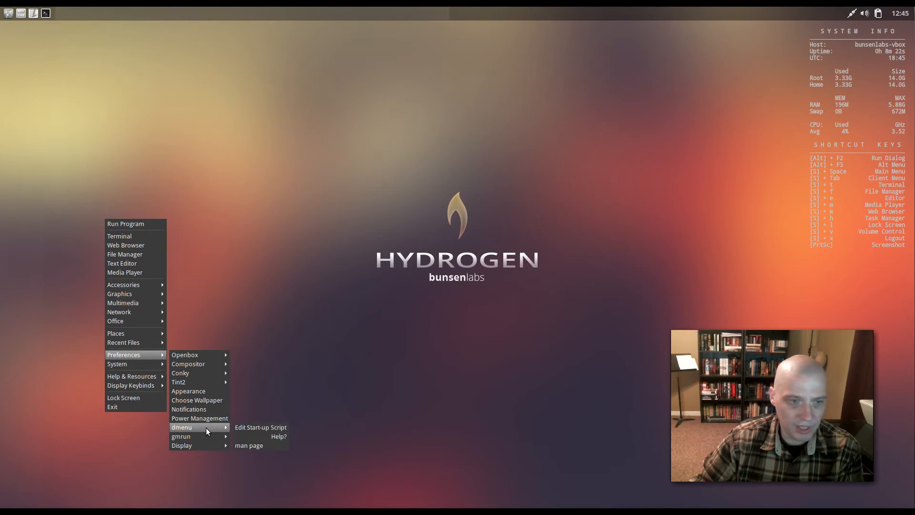
mouse_move(206, 430)
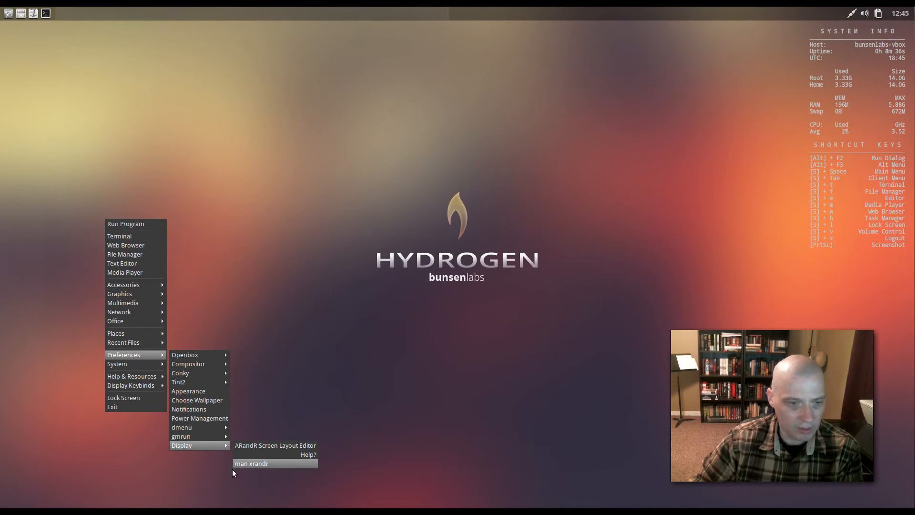
mouse_move(148, 380)
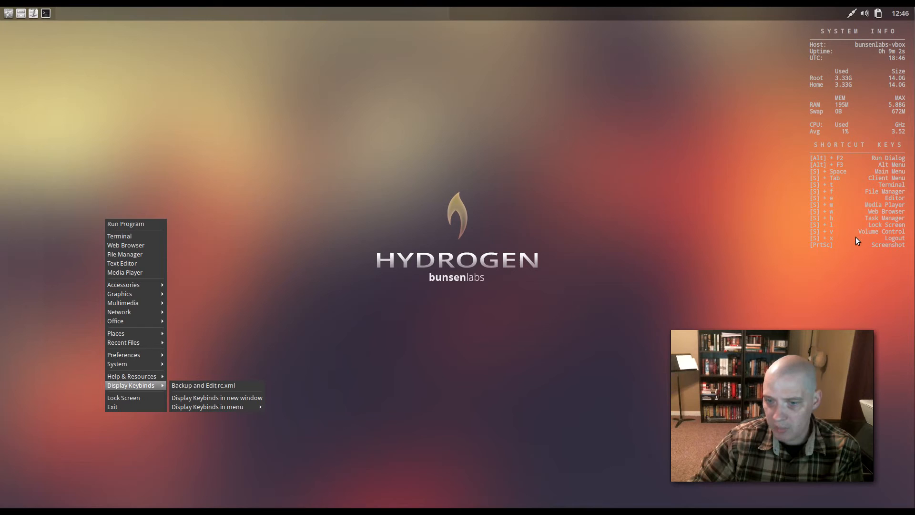
click(775, 283)
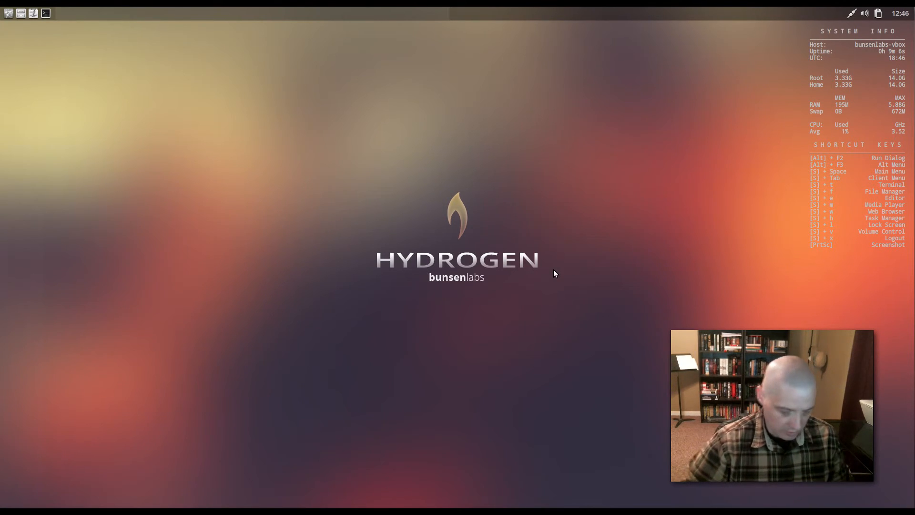
Bring up the run dialog and dmenu, launch firefox through dmenu, and close the browser and the run dialog.
key(alt+F2)
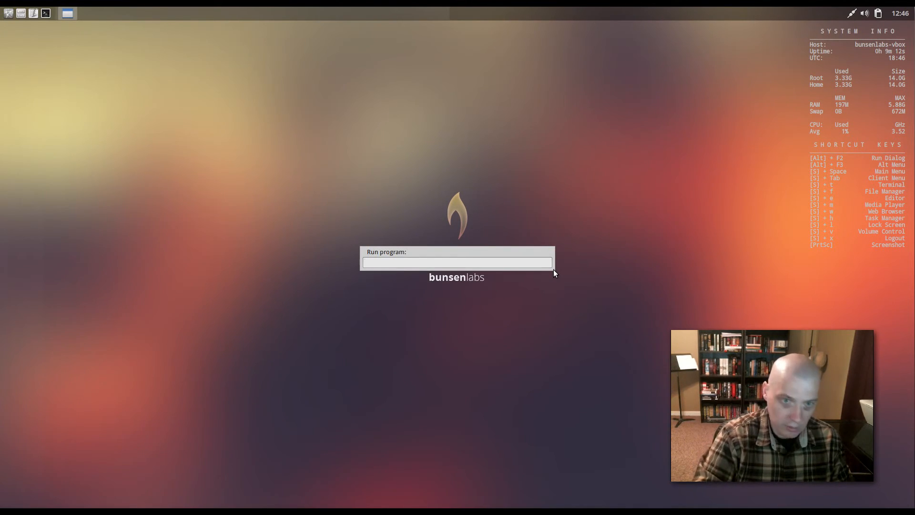
key(alt+F3)
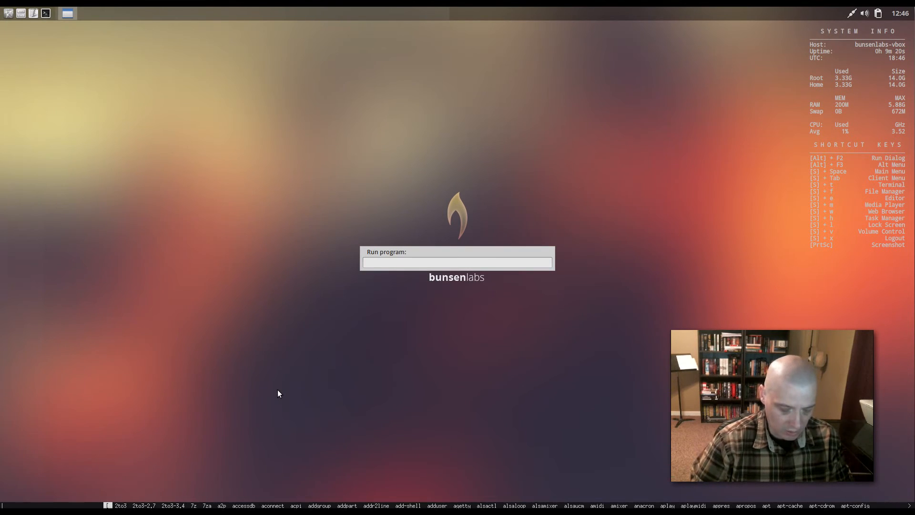
text(firefox)
key(Return)
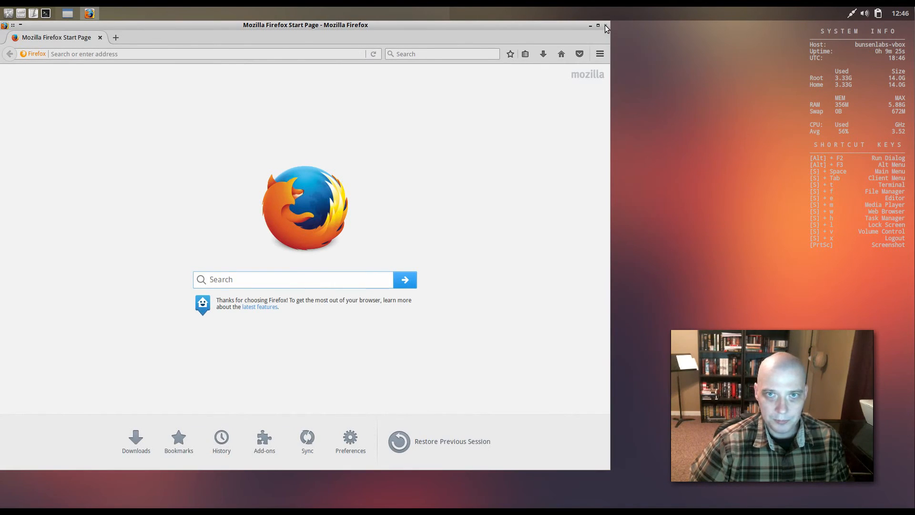
click(606, 26)
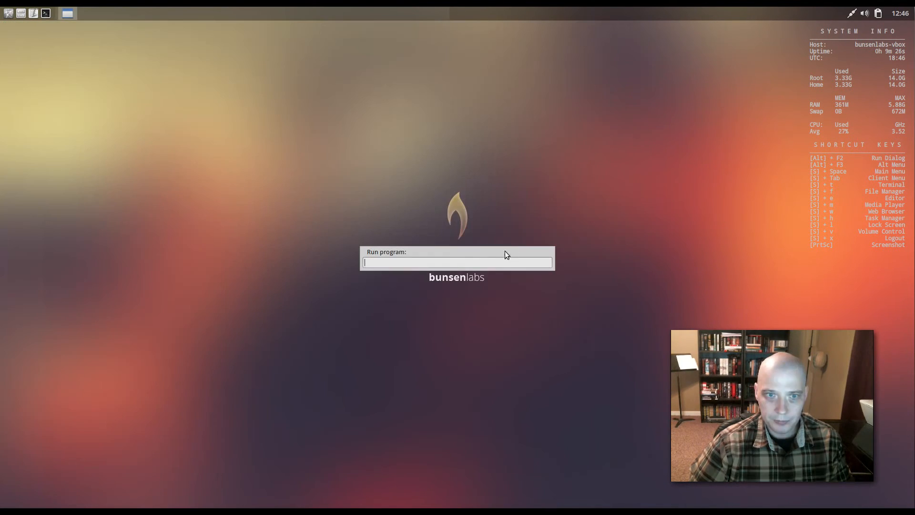
key(Escape)
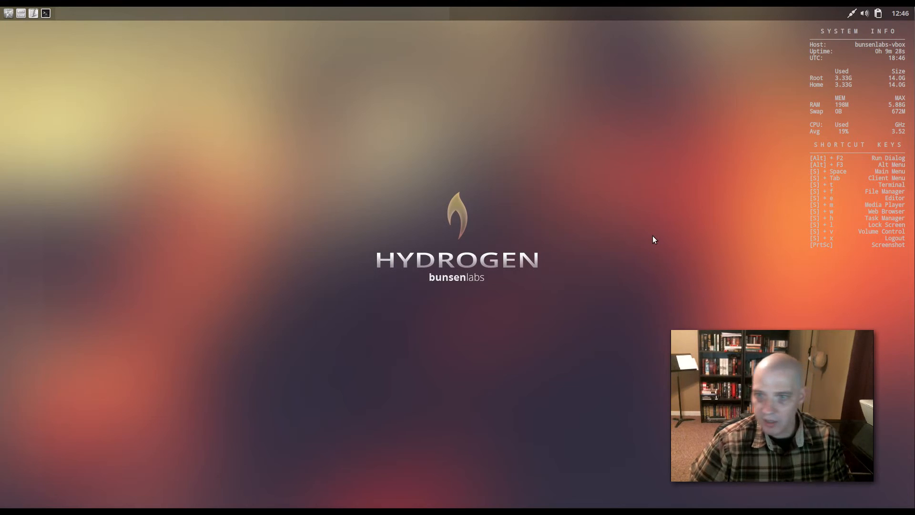
right_click(677, 237)
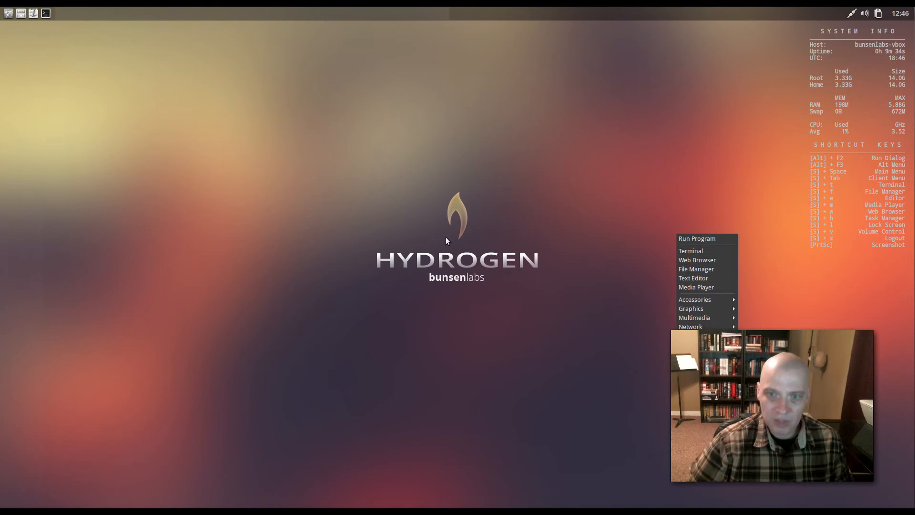
click(174, 115)
right_click(175, 115)
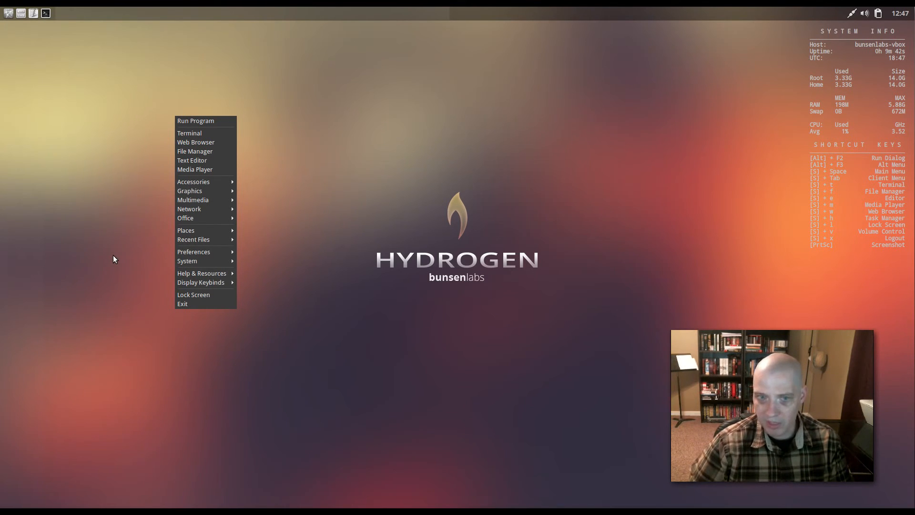
click(128, 228)
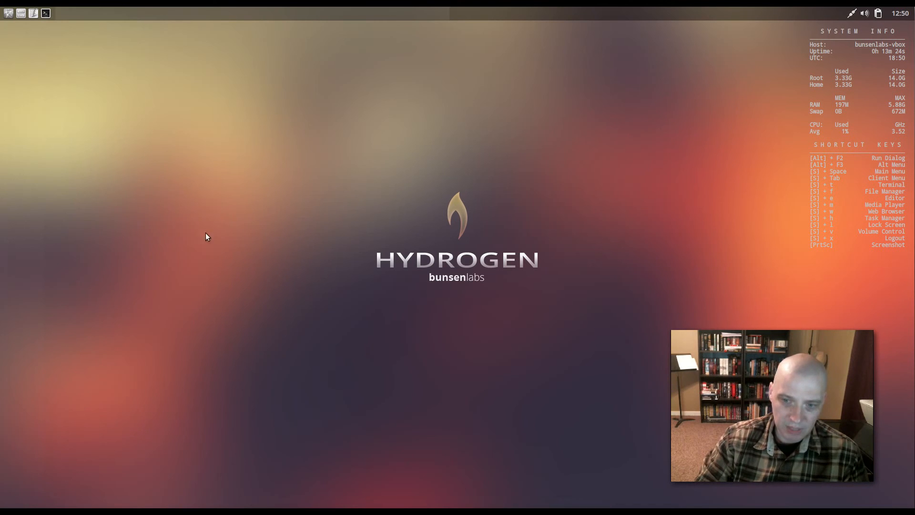
right_click(184, 187)
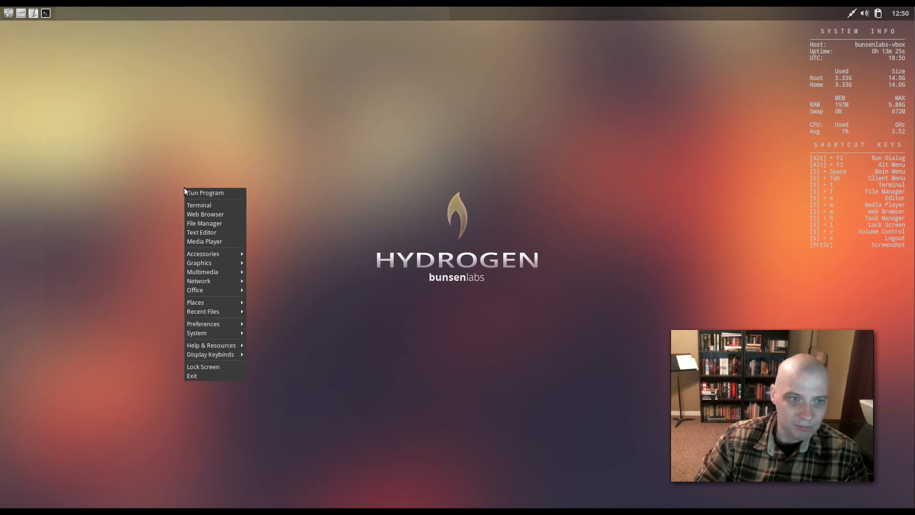
click(224, 210)
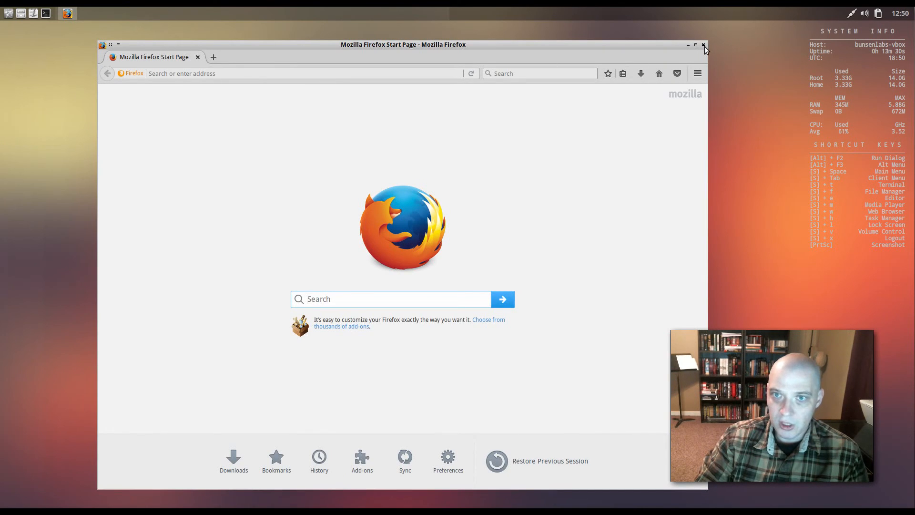
click(704, 45)
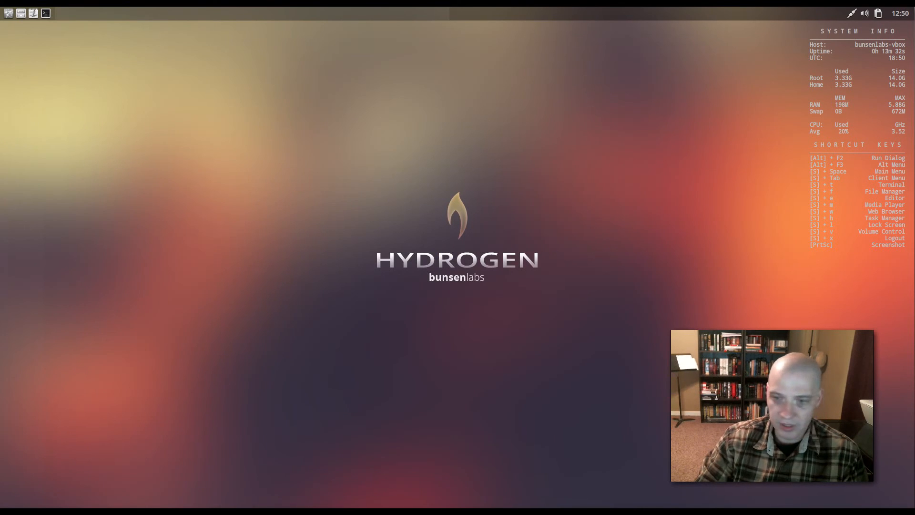
Check the kernel release by running uname -r in a terminal, and close the terminal.
right_click(112, 220)
click(120, 236)
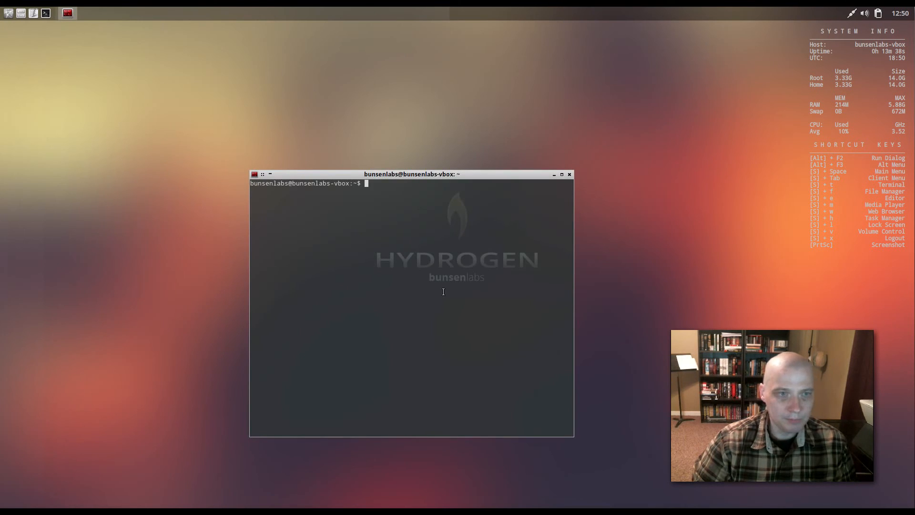
text(uname)
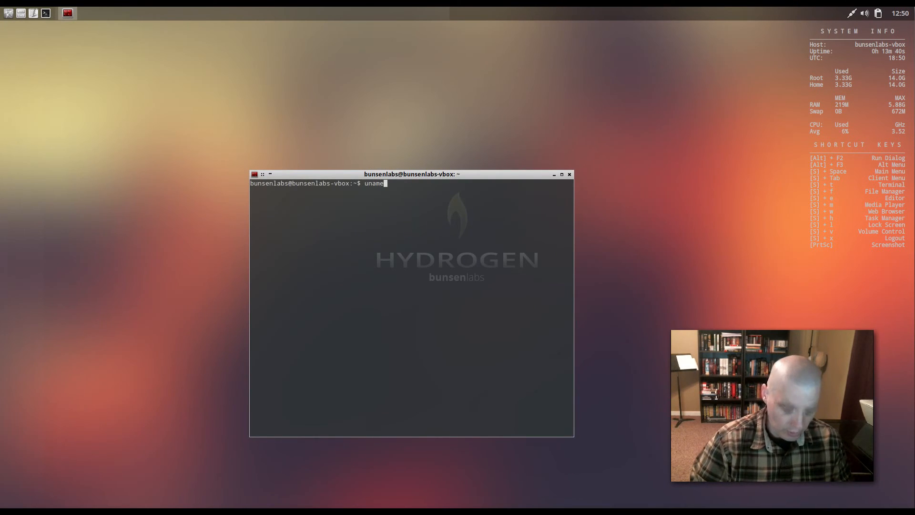
text( -r)
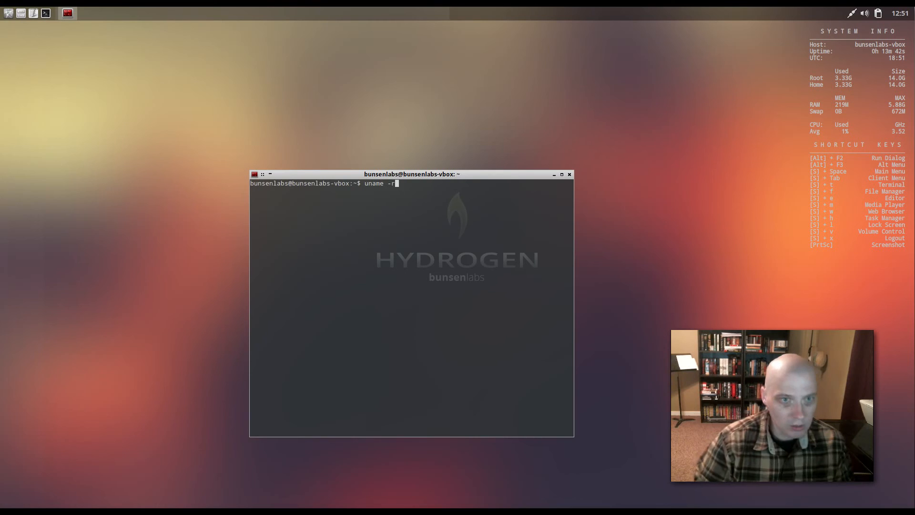
key(Return)
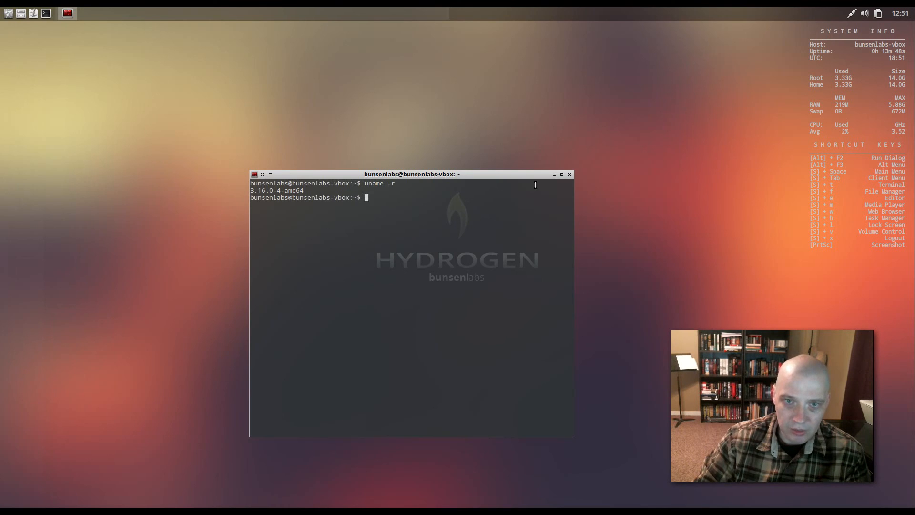
click(568, 175)
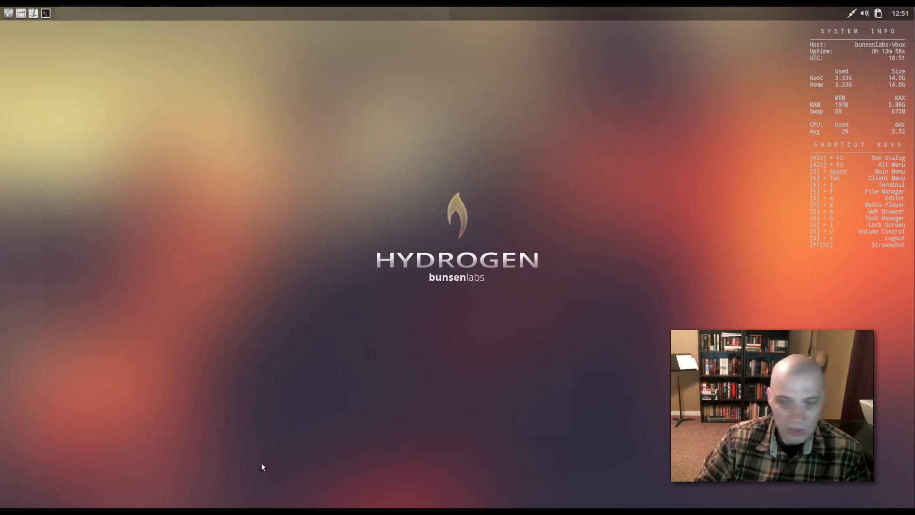